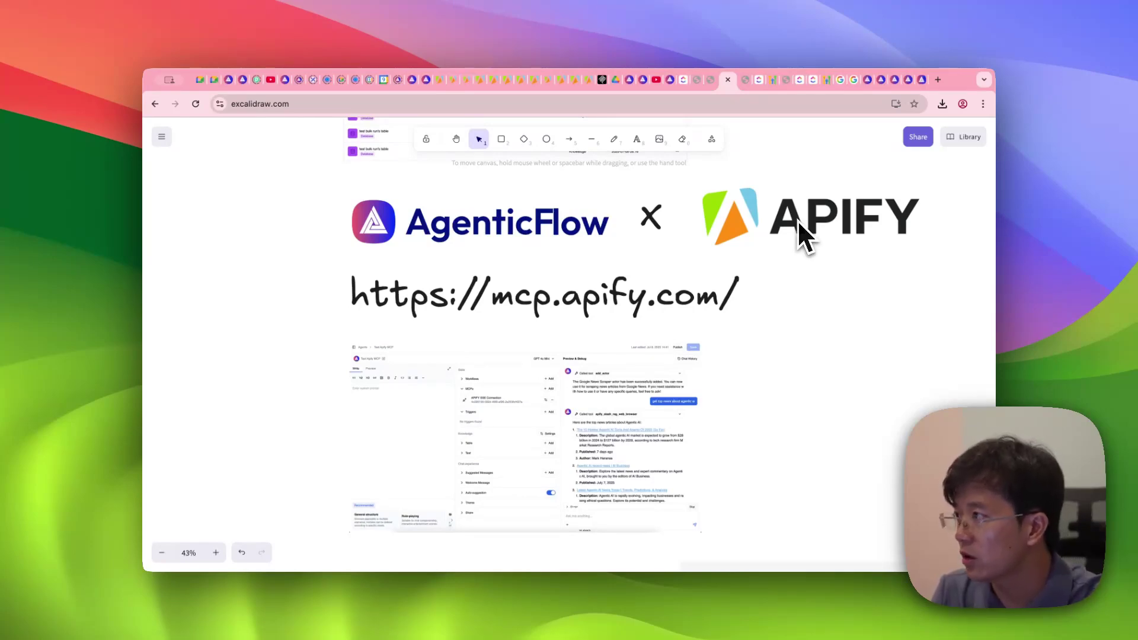
Step: Switch to the AgenticFlow company enrichment workflow and search the available actions for "Web"
click(922, 81)
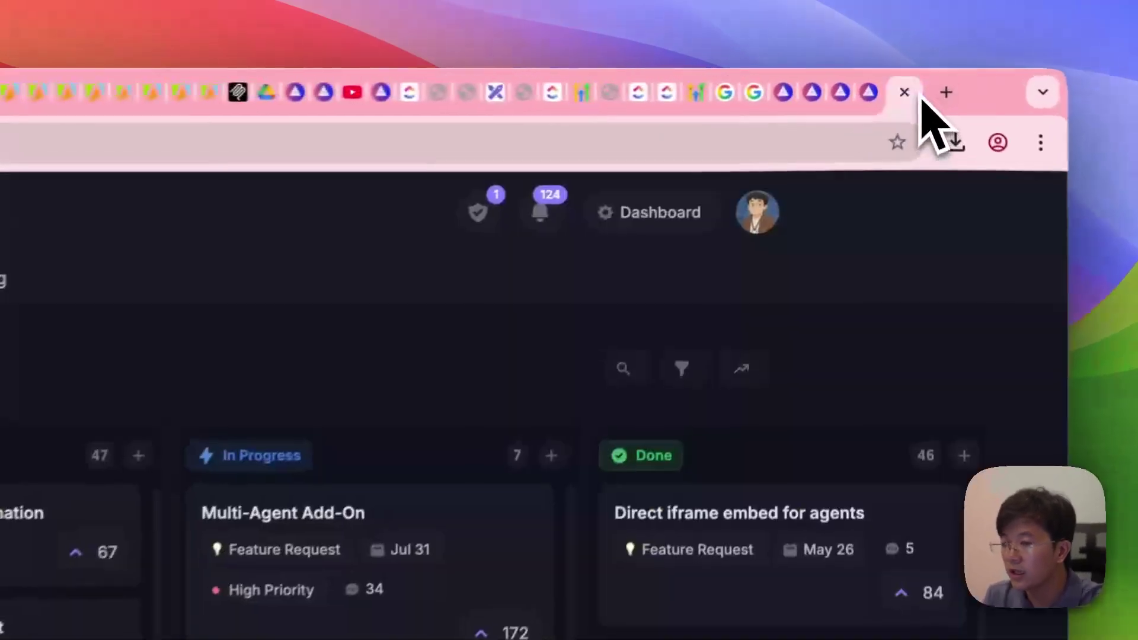
click(908, 81)
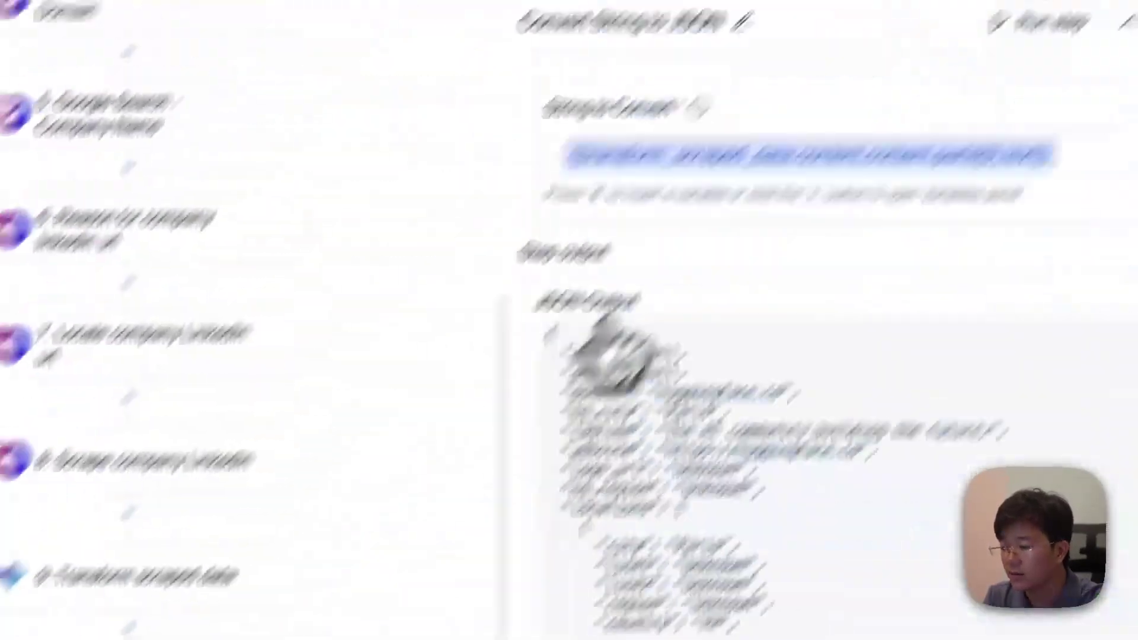
click(403, 436)
click(529, 202)
text(Web)
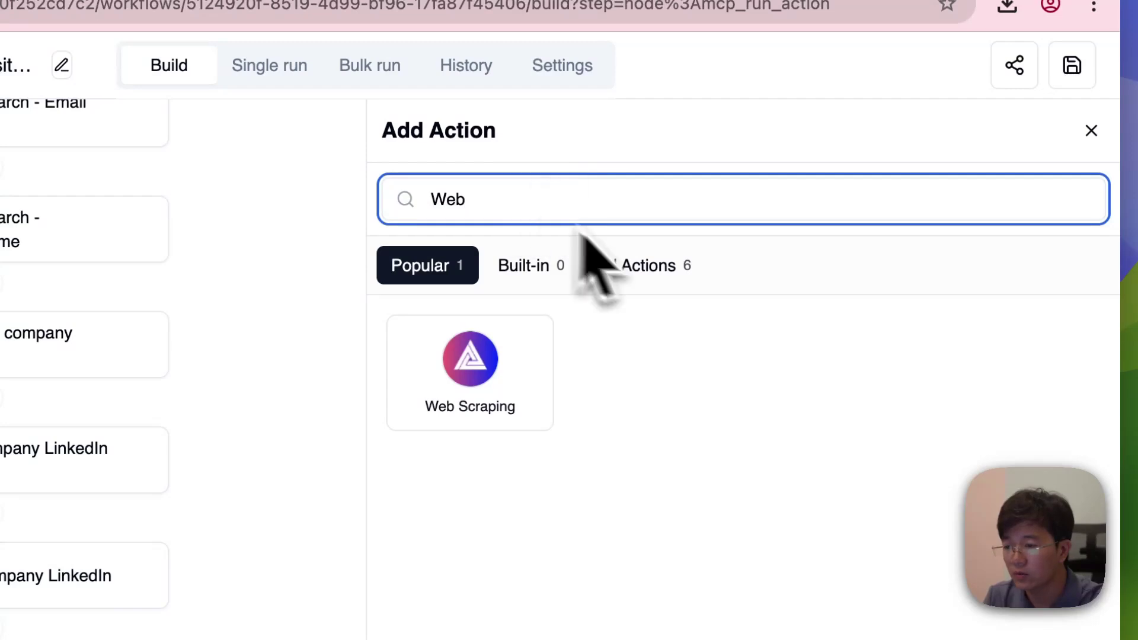
Step: Look through all actions matching "Web" and add the popular Web Scraping action to the workflow
click(667, 270)
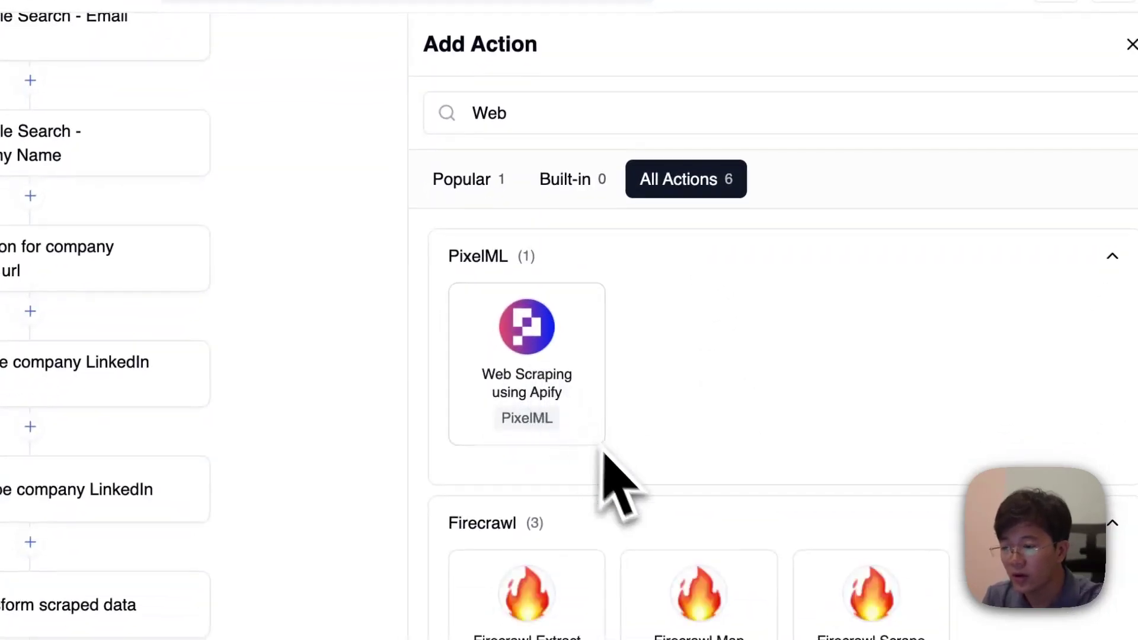
scroll(623, 496, down, 5)
scroll(621, 481, up, 5)
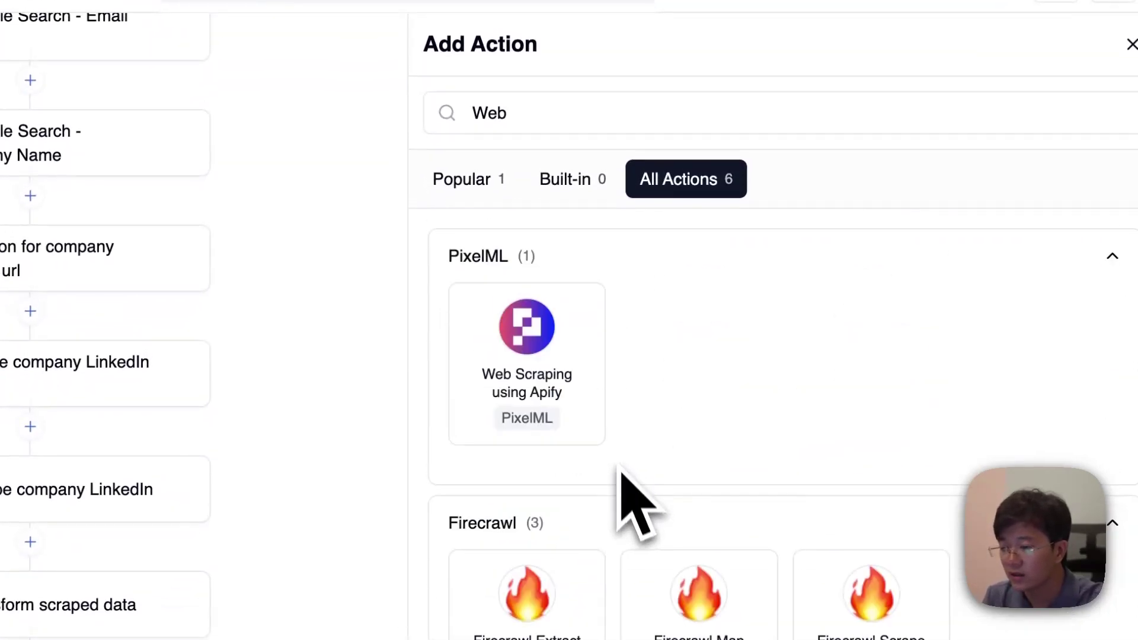
click(483, 182)
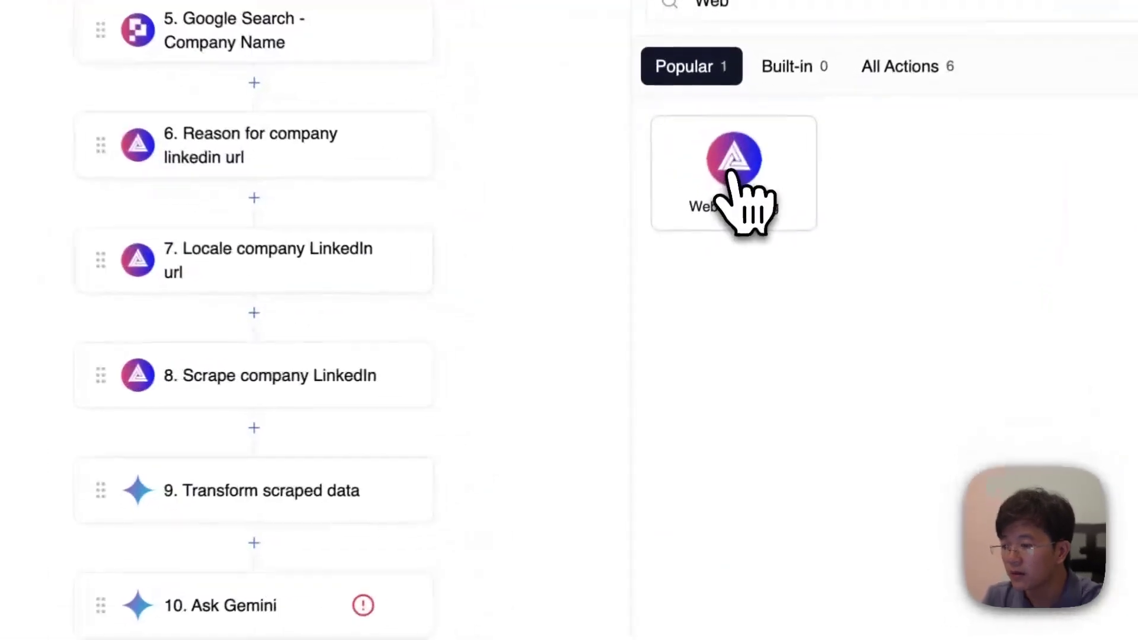
click(691, 278)
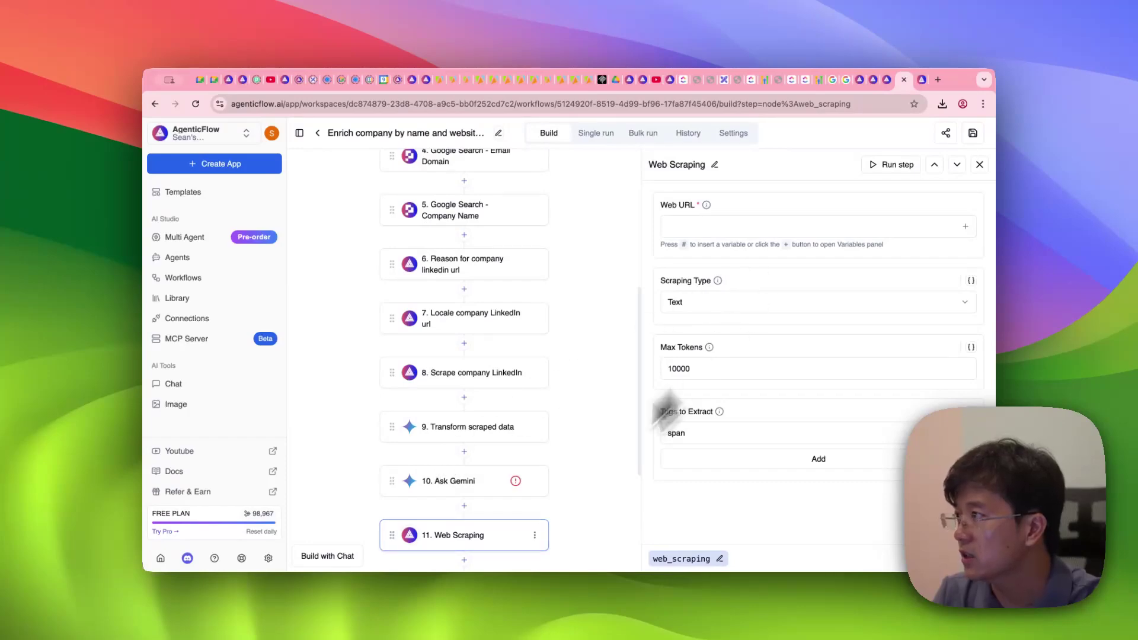
Step: Reopen the action picker below the Web Scraping step and review the matching web actions from all providers
scroll(449, 534, down, 1)
click(464, 502)
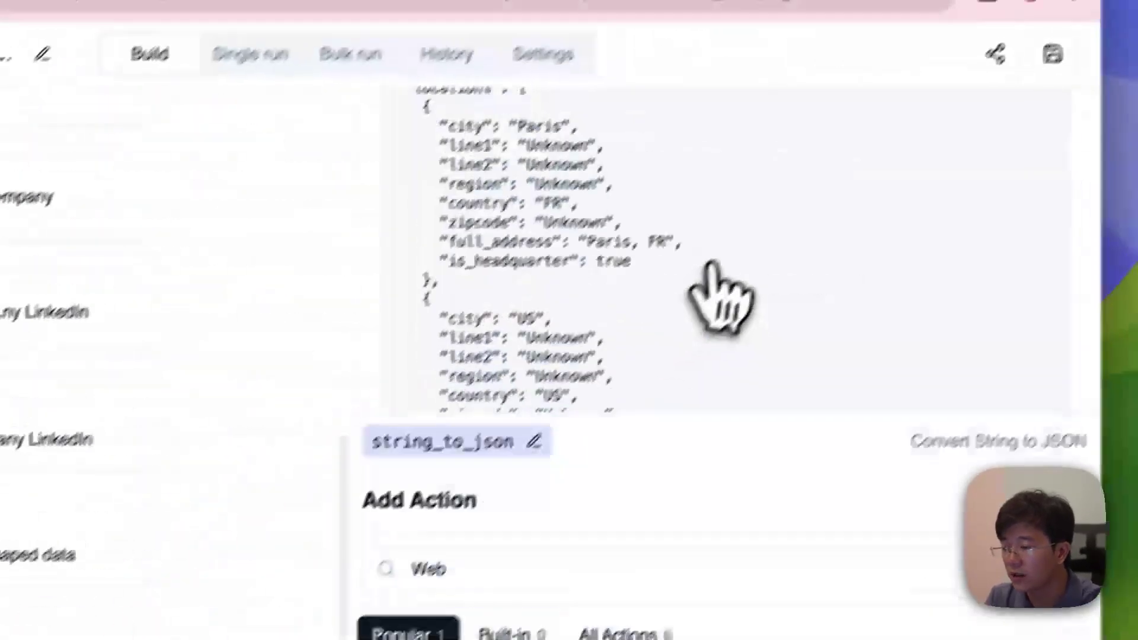
click(611, 272)
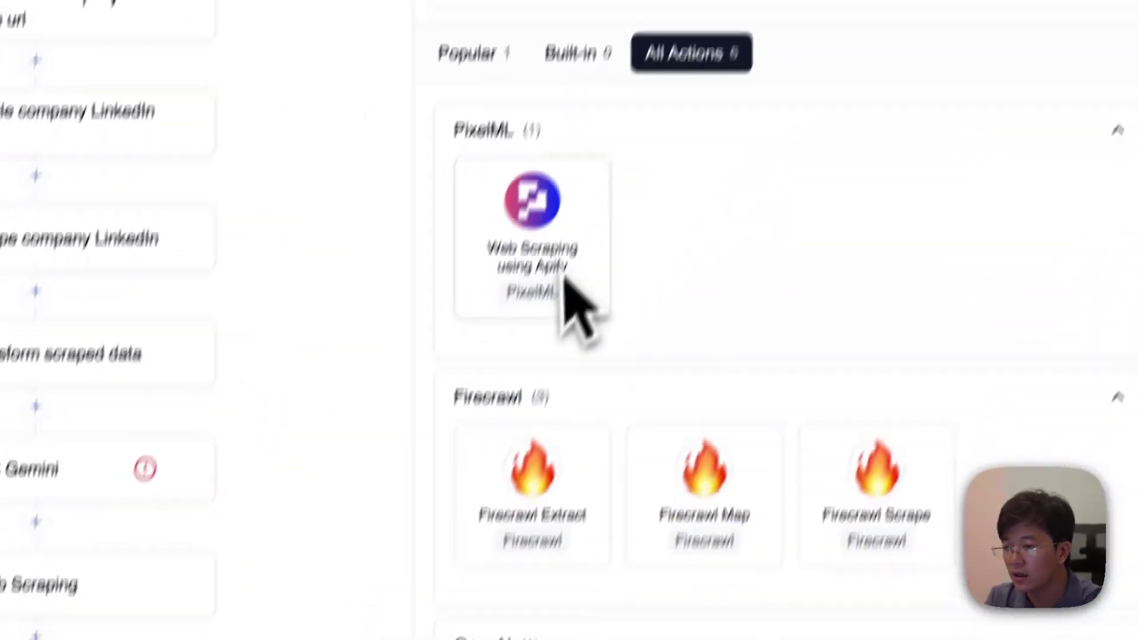
scroll(593, 296, down, 3)
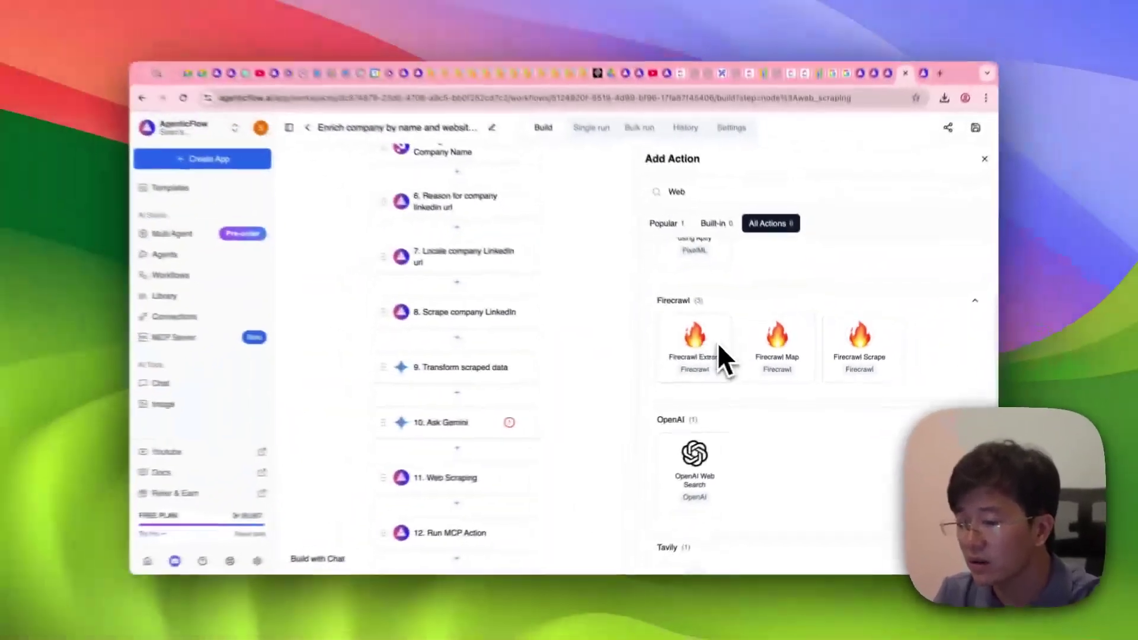
scroll(894, 356, down, 3)
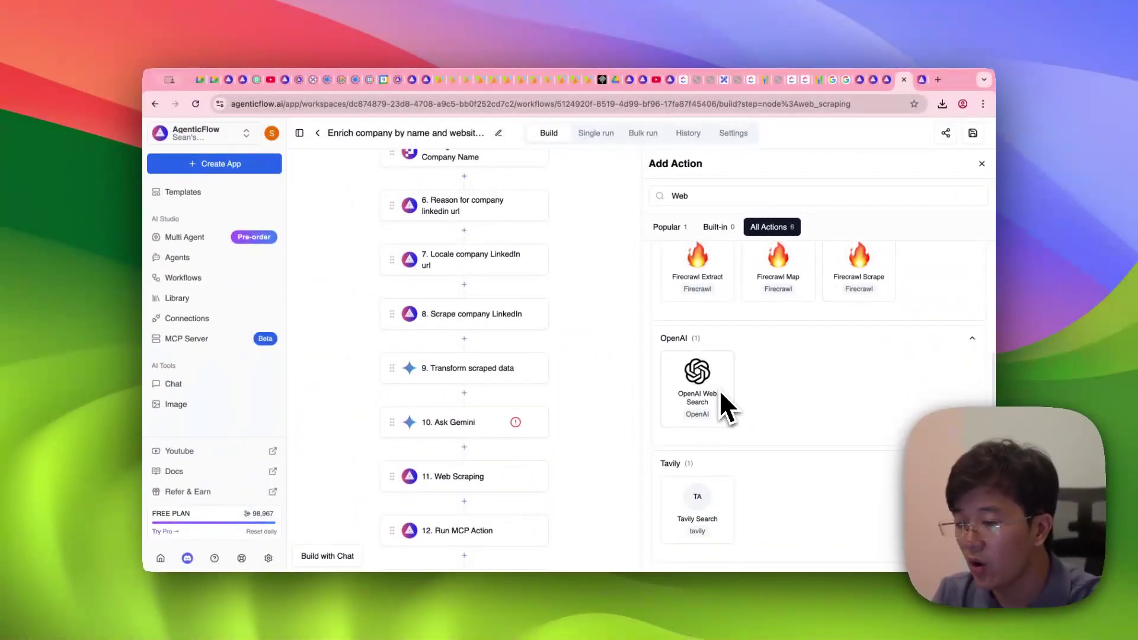
scroll(720, 390, up, 3)
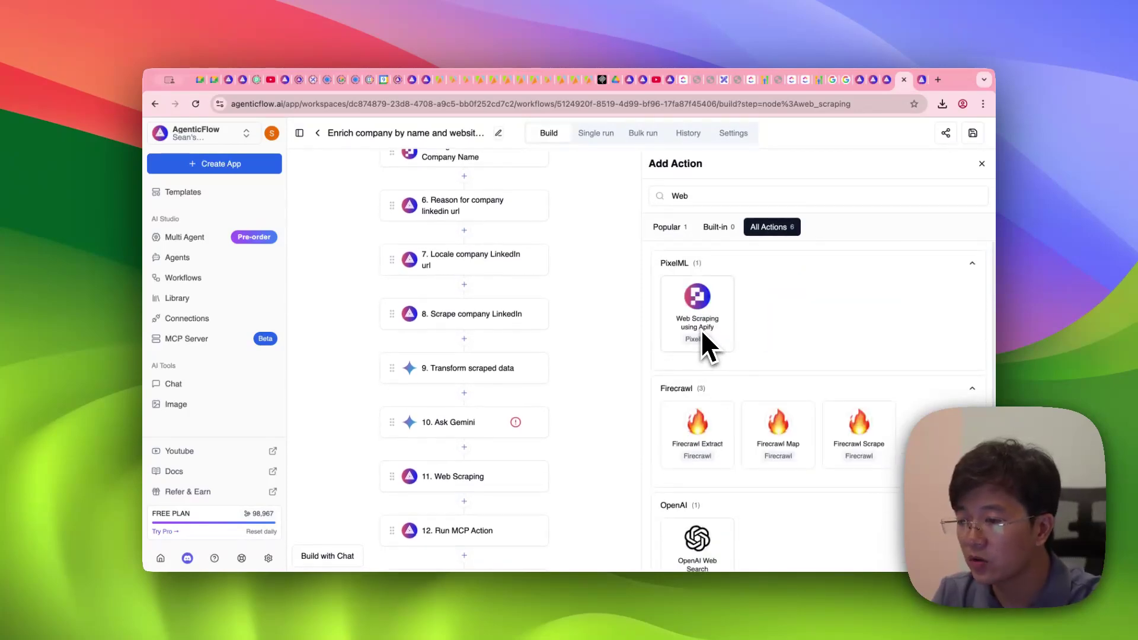
Step: Open apify.com in a new browser tab and go to the Apify console
key(super+t)
text(apify)
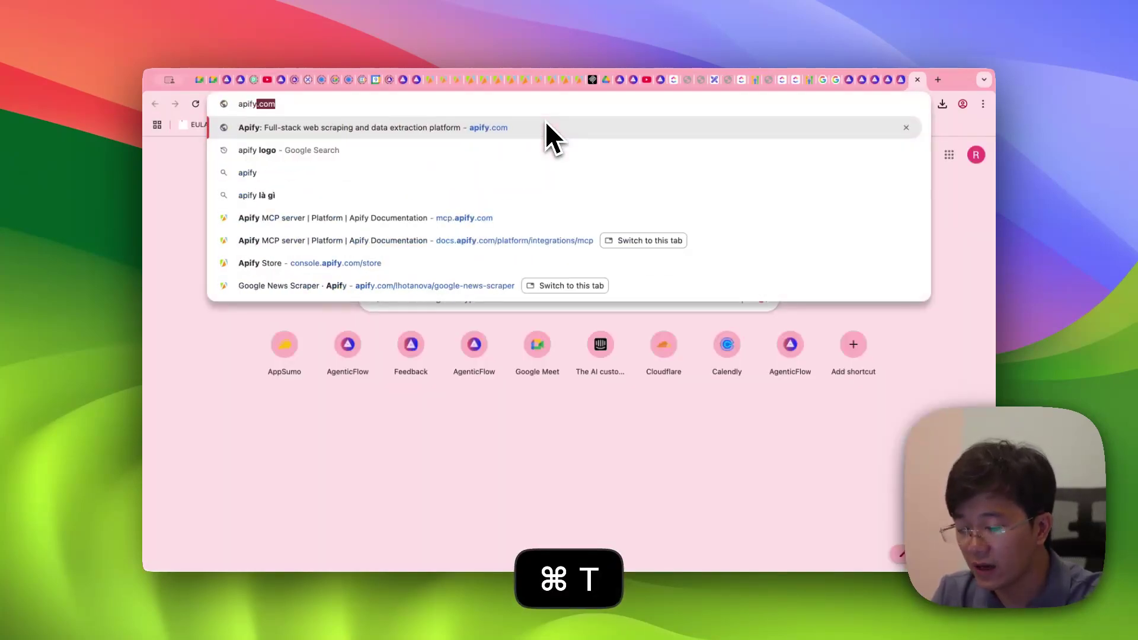
key(Return)
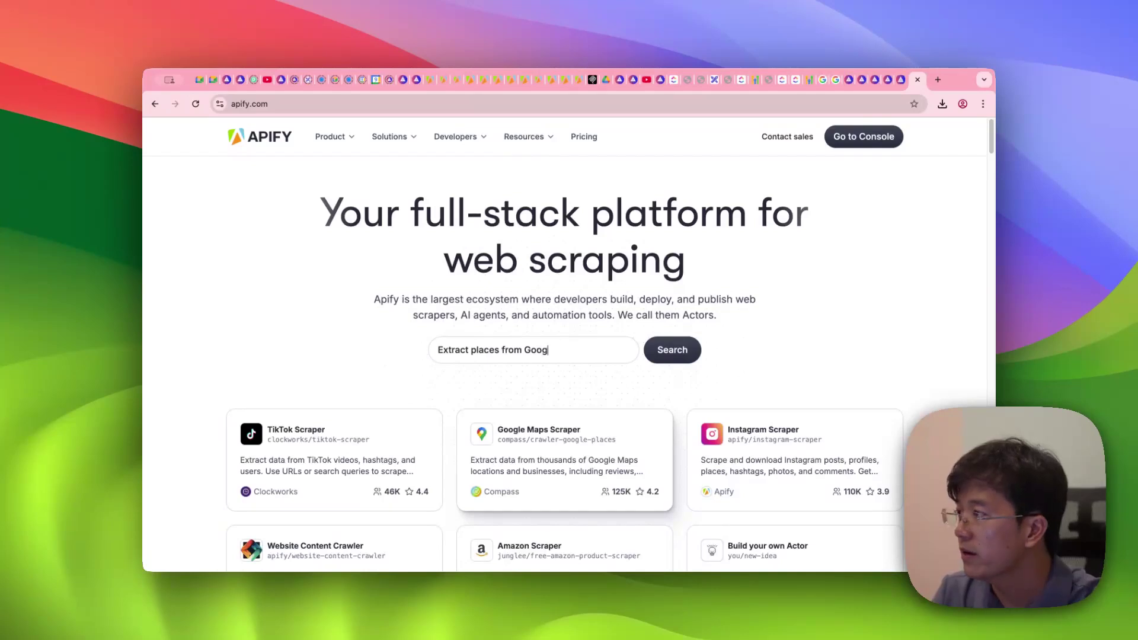
mouse_move(350, 136)
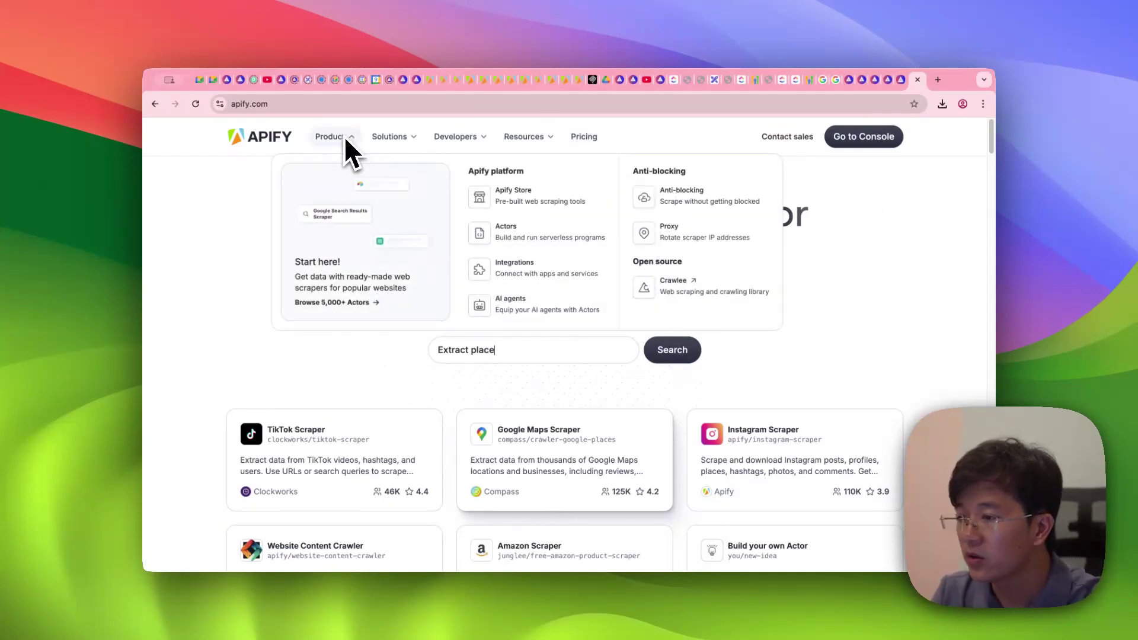
mouse_move(482, 144)
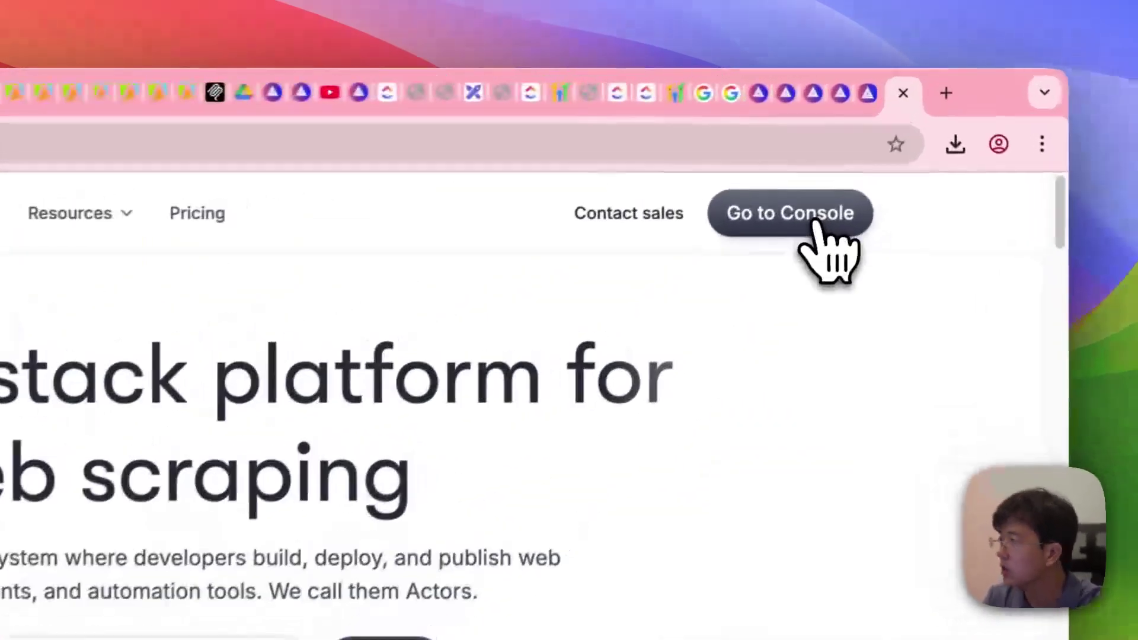
click(876, 142)
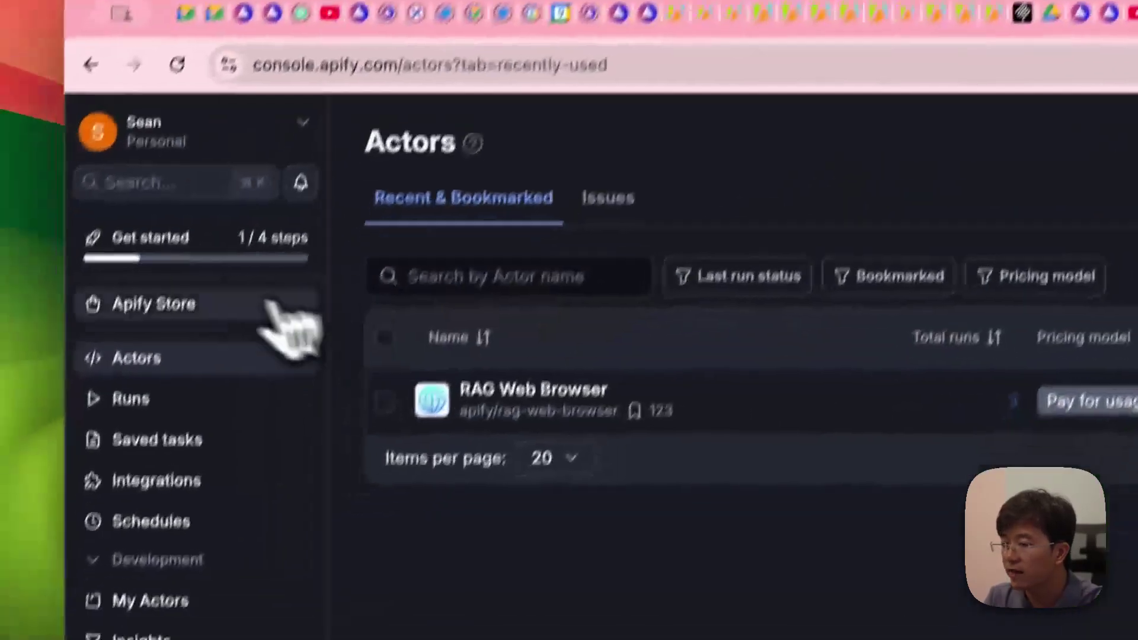
Step: Open the Apify Store and browse its suggested Actors, all Actors, developer tools and collections
click(0, 385)
scroll(830, 557, down, 8)
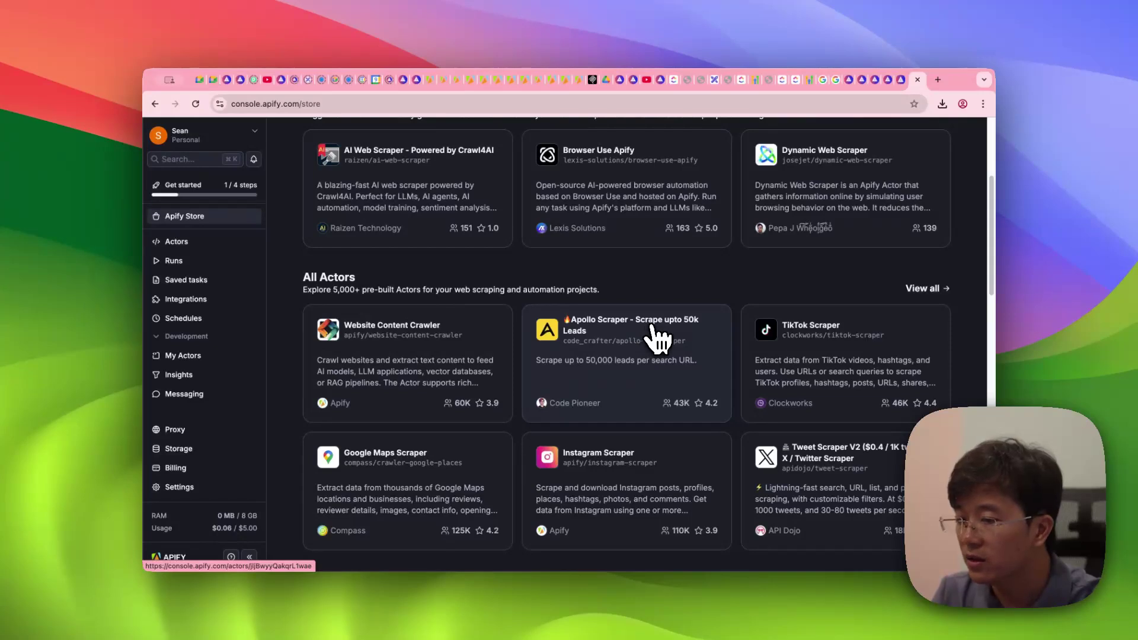
scroll(654, 327, down, 5)
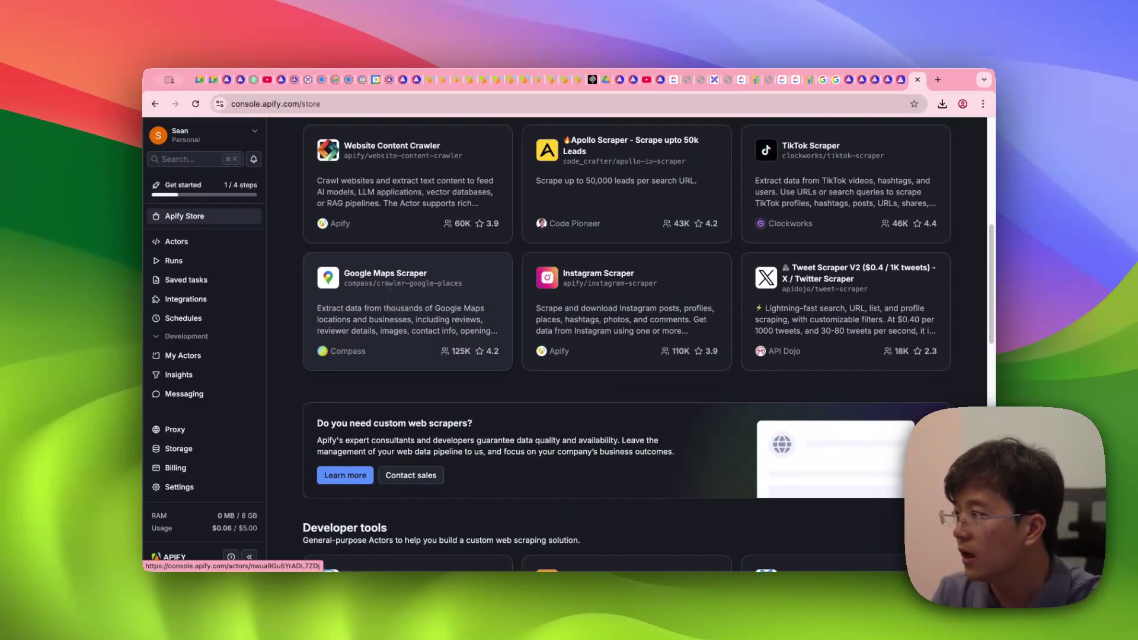
scroll(403, 308, down, 5)
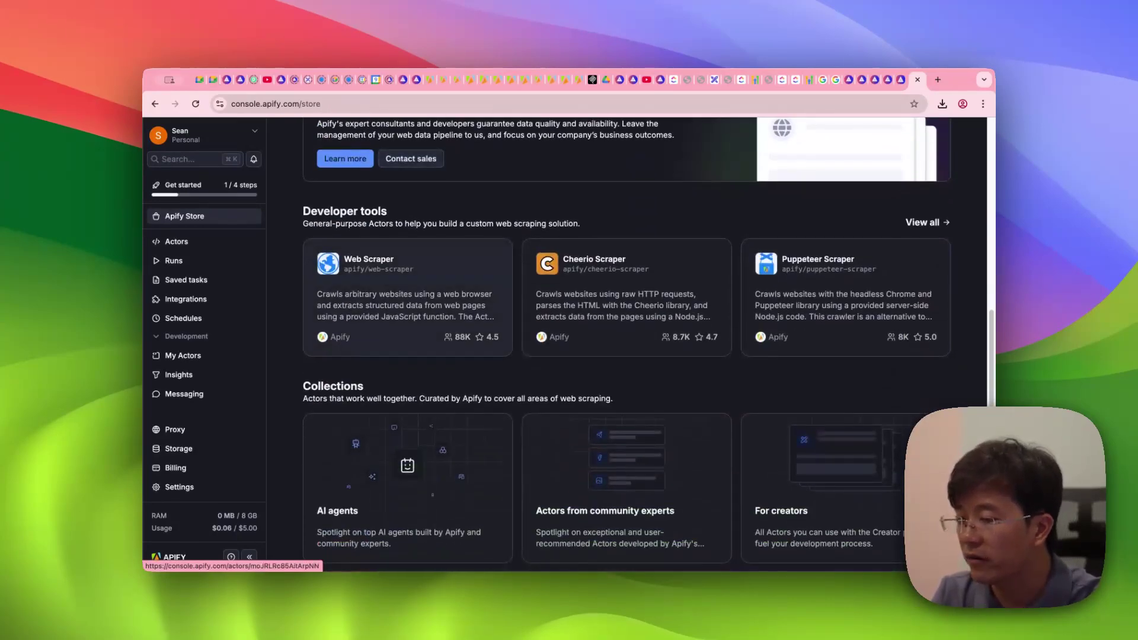
scroll(648, 345, up, 1)
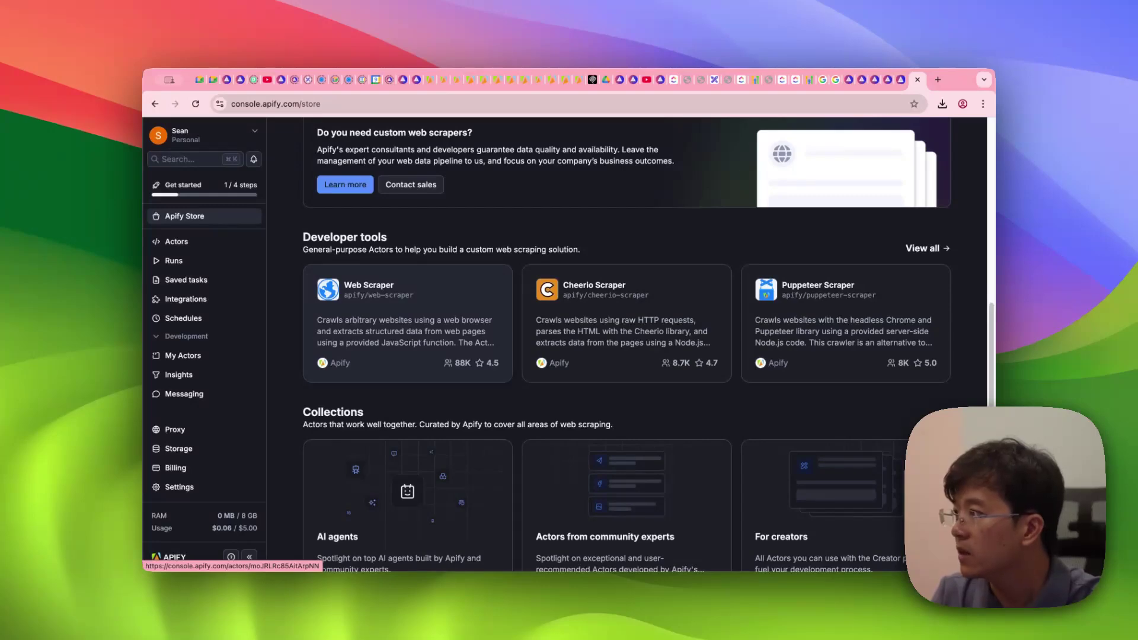
scroll(626, 343, up, 10)
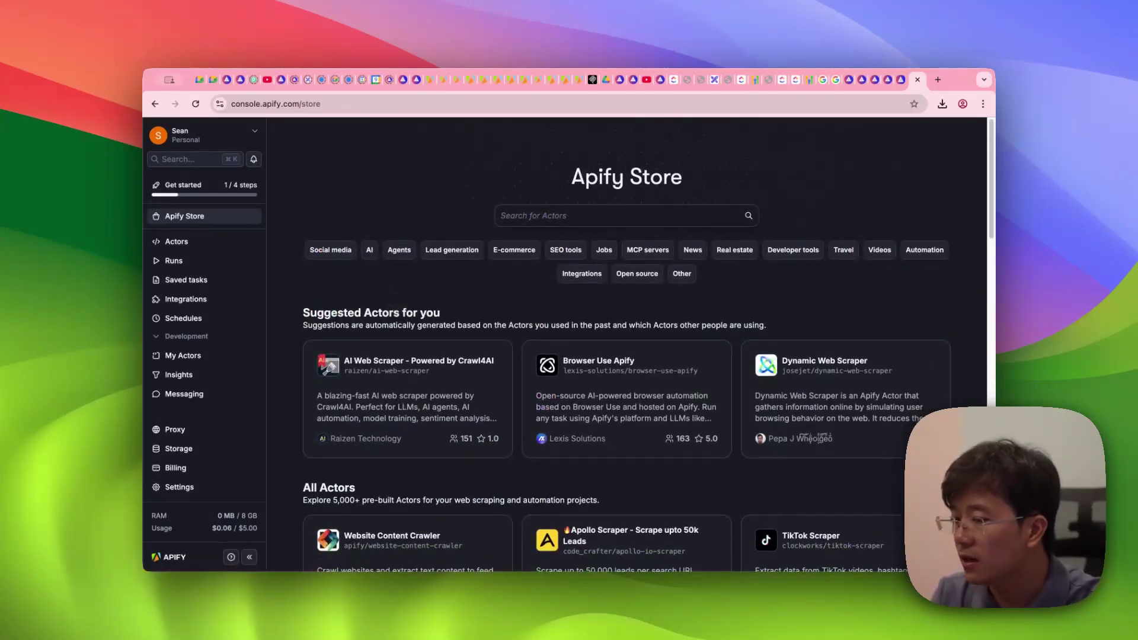
Step: Open the Apify MCP server documentation through mcp.apify.com in a new browser tab
key(super+t)
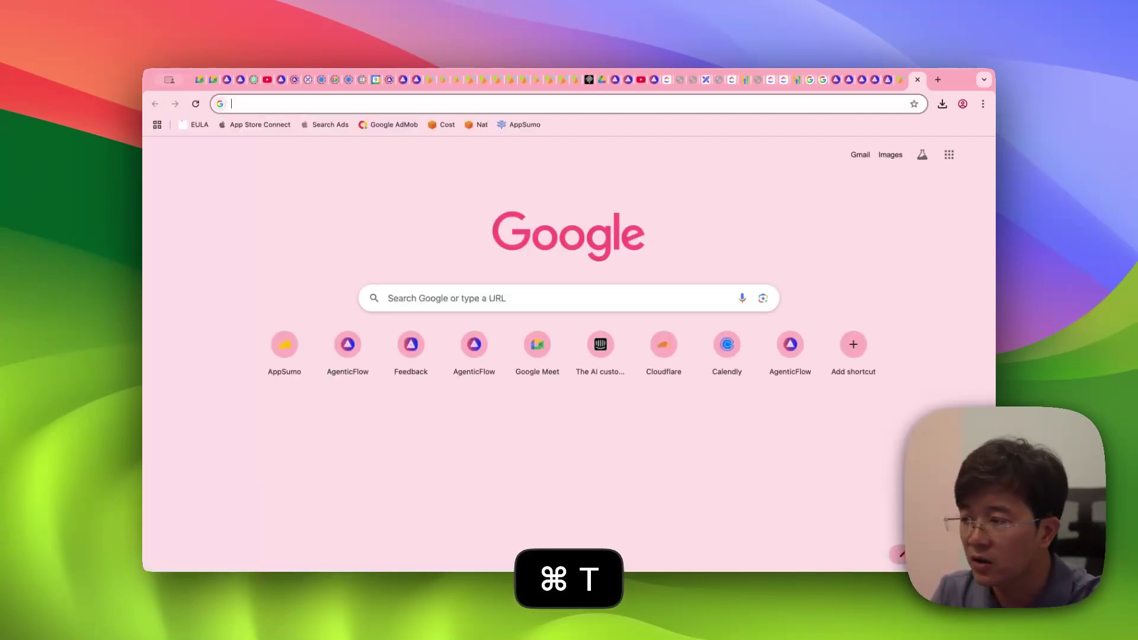
text(mcp.api)
key(Return)
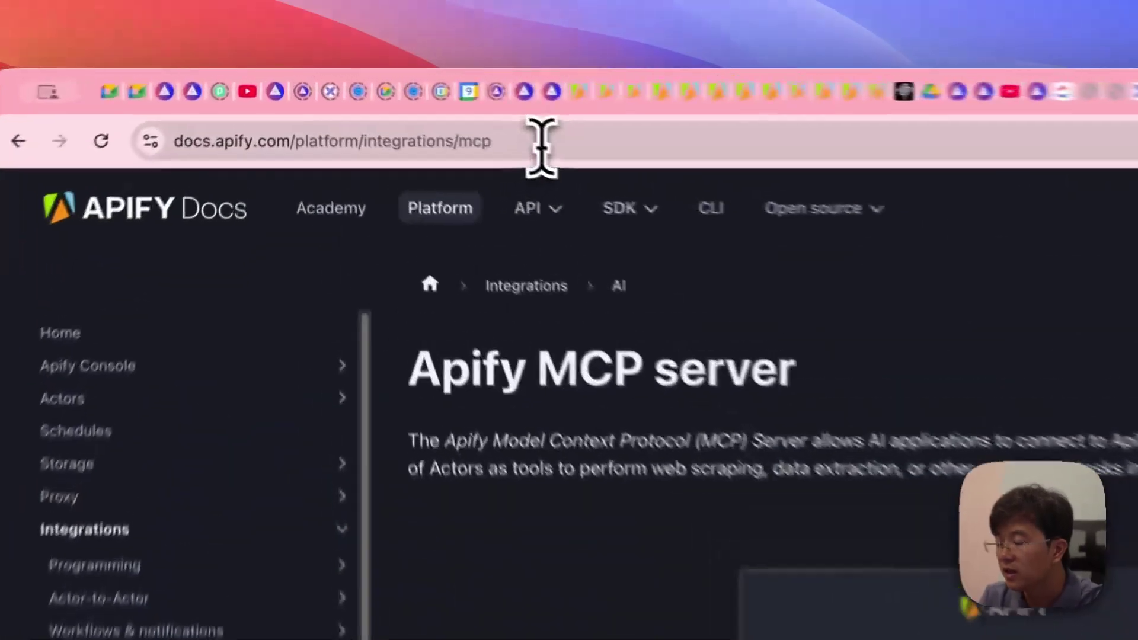
Step: Copy the documentation page's URL, post it in the video meeting's chat, and return to the browser
click(411, 105)
key(super+c)
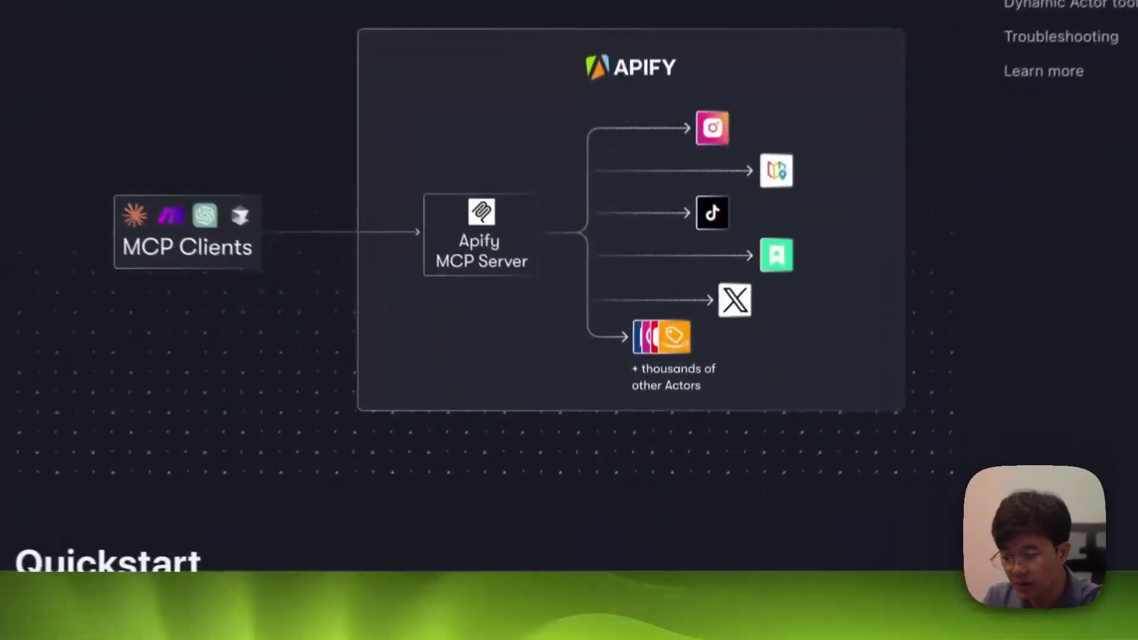
key(super+Tab)
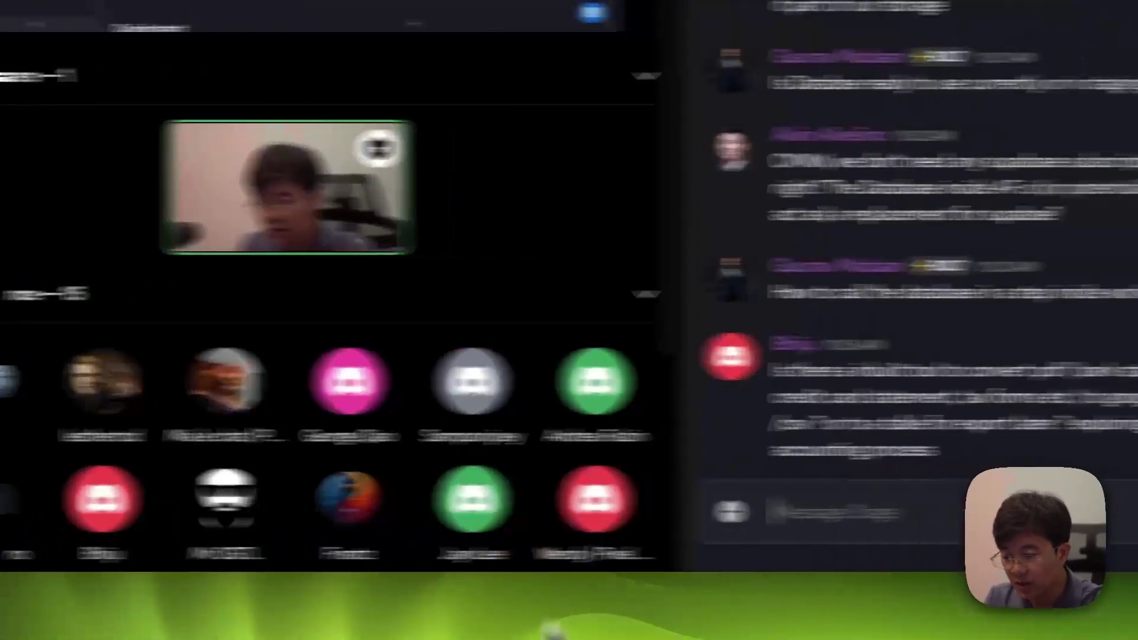
key(super+v)
key(Return)
key(super+Tab)
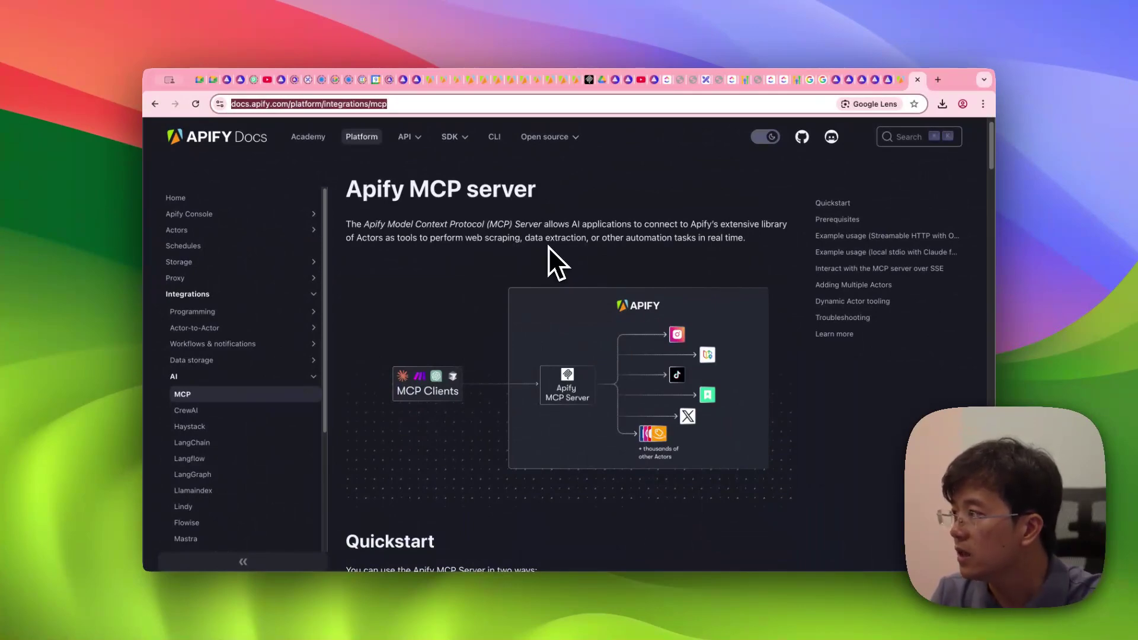
Step: Read through the Apify MCP server documentation, from the quickstart and prerequisites to the SSE server configuration
scroll(557, 378, down, 7)
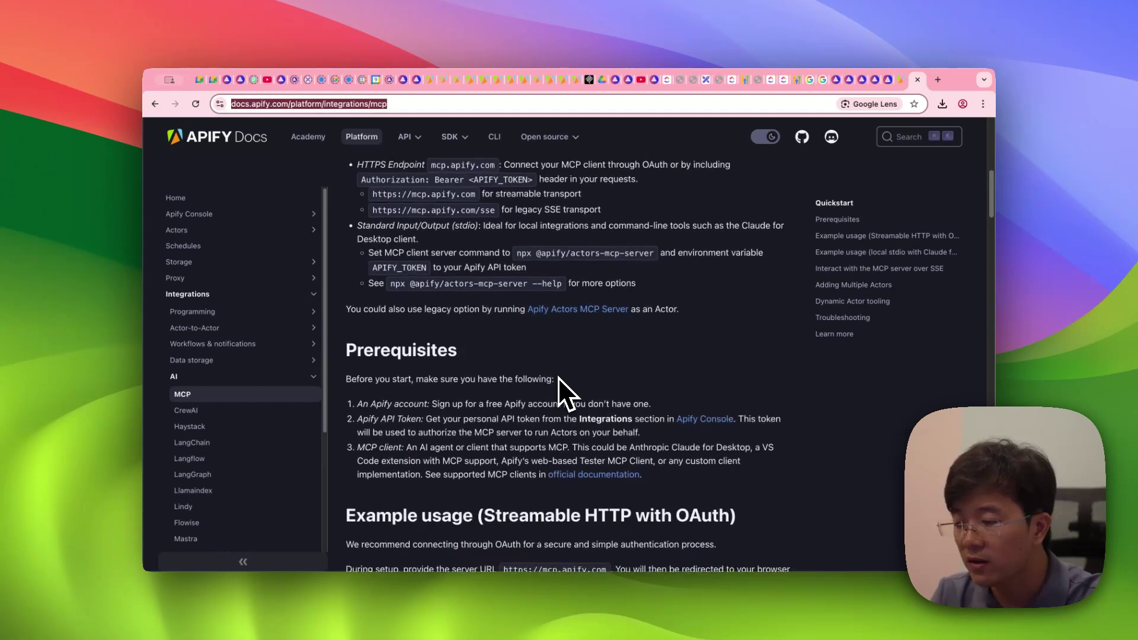
scroll(558, 378, down, 5)
scroll(559, 379, down, 10)
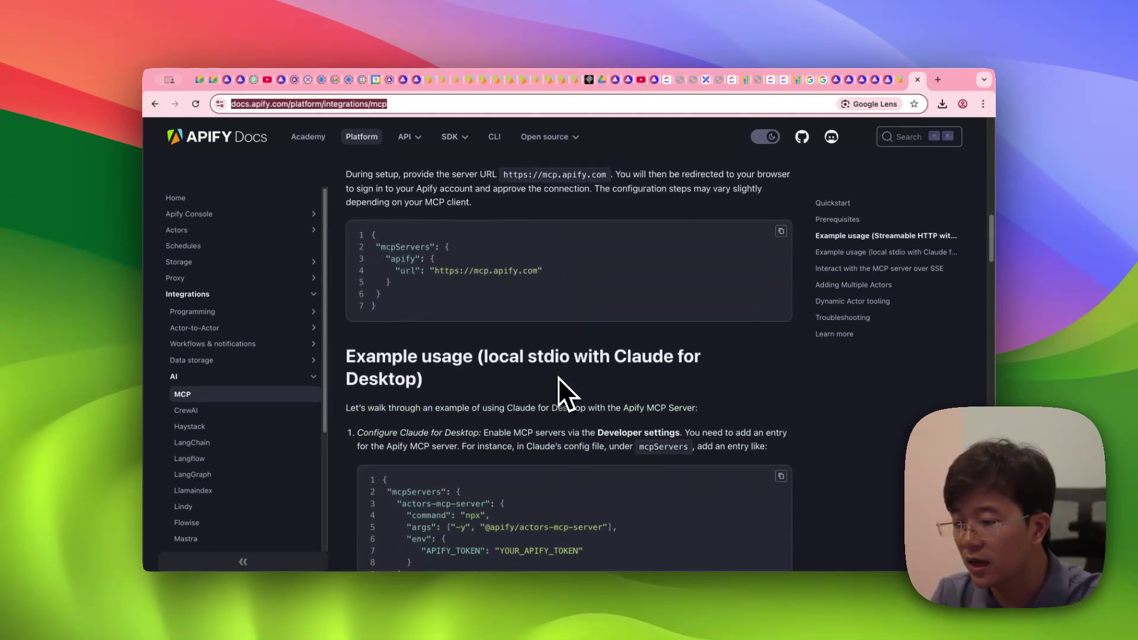
scroll(559, 394, down, 12)
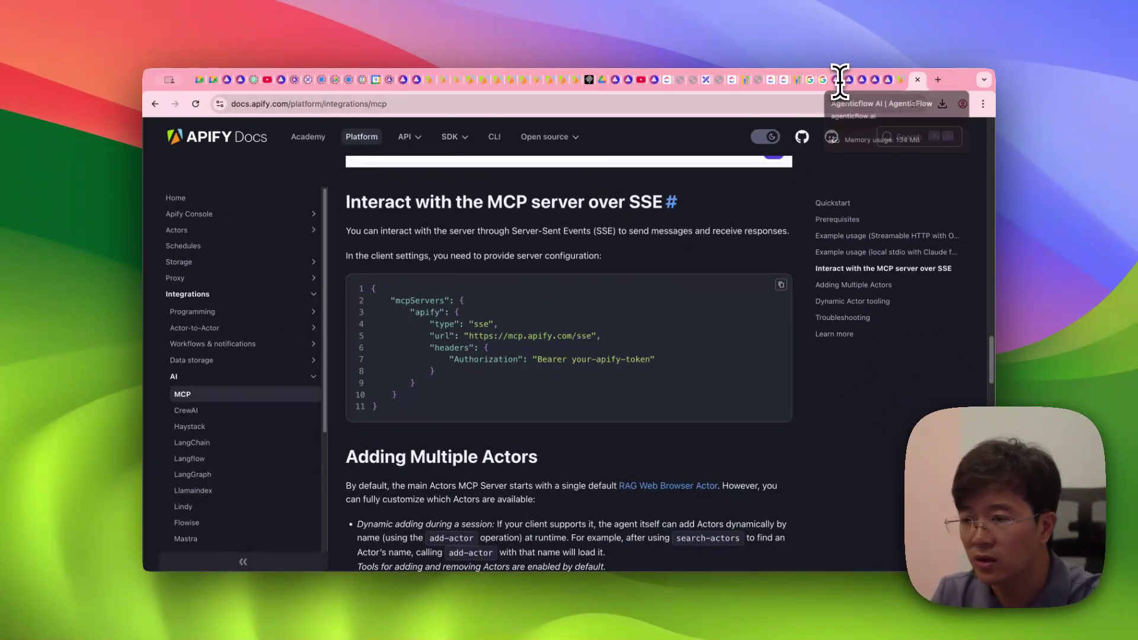
Step: Open the AgenticFlow web app at agenticflow.ai in a new browser tab
key(super+t)
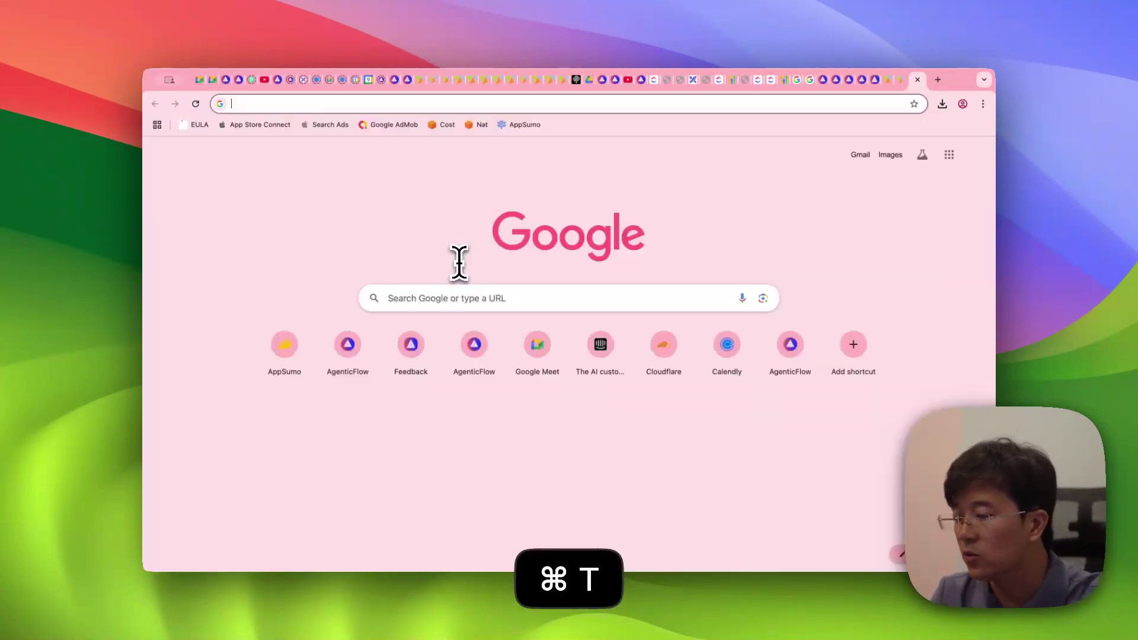
text(agenticflow.ai)
key(Right)
key(Return)
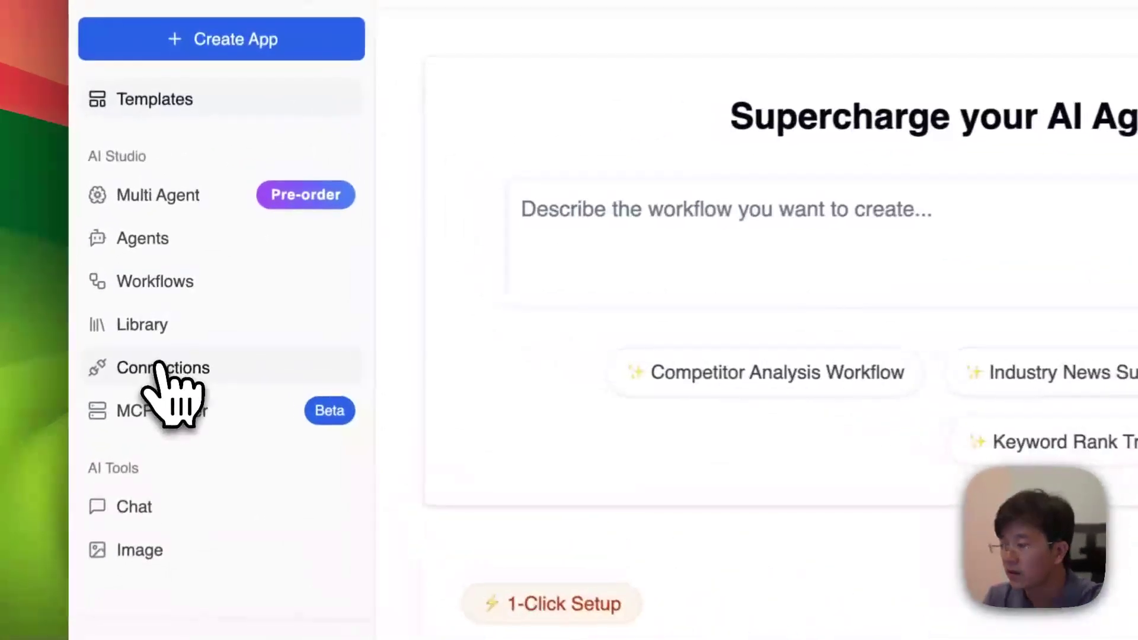
Step: Start a new MCP client connection from the workspace's connections and name it MCP Apify Community Demo
click(204, 316)
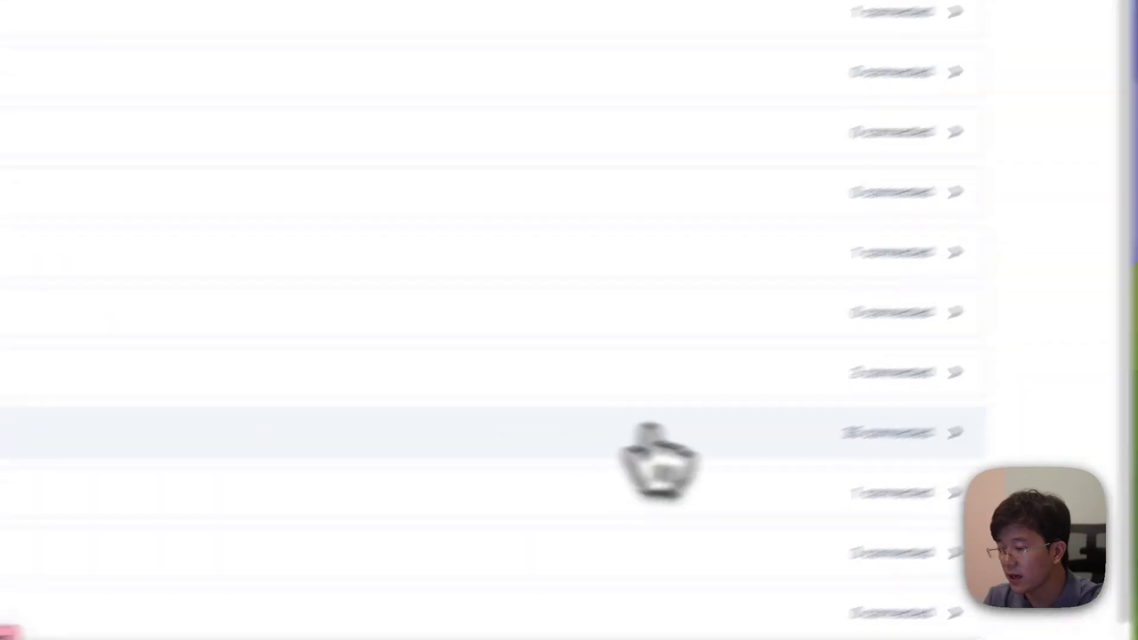
click(825, 461)
scroll(824, 460, up, 6)
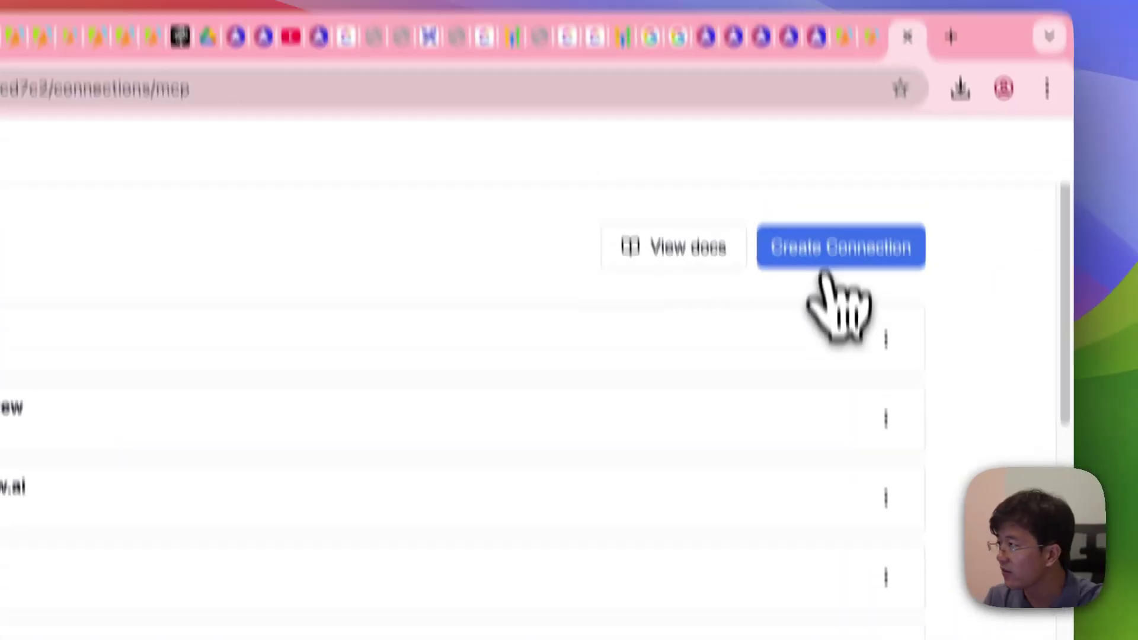
click(827, 249)
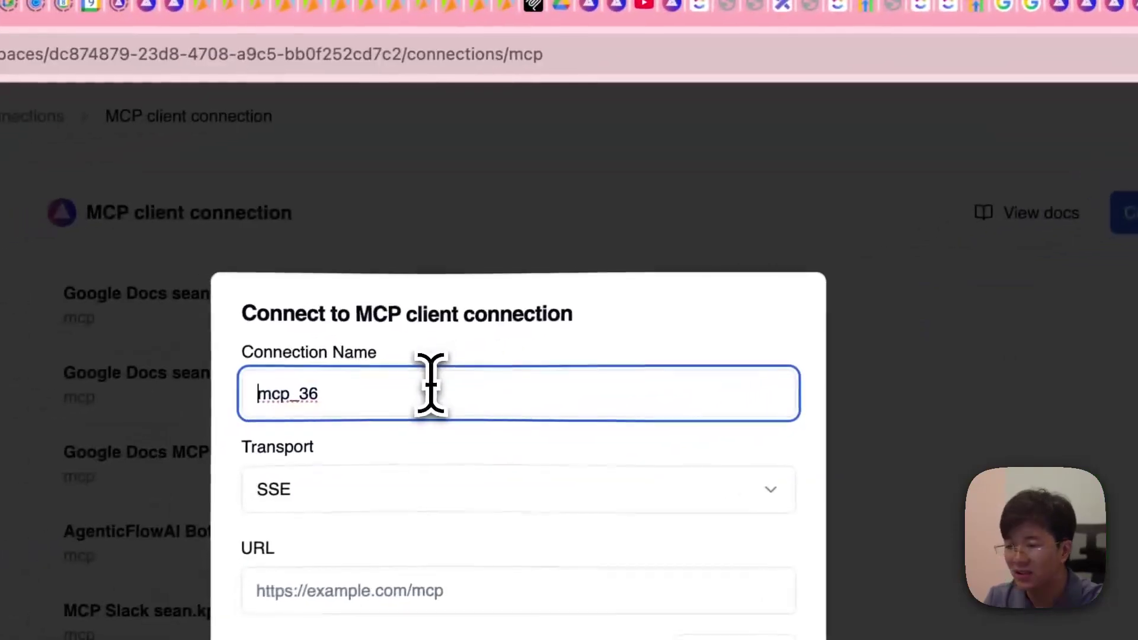
key(super+a)
text(MCP Apify)
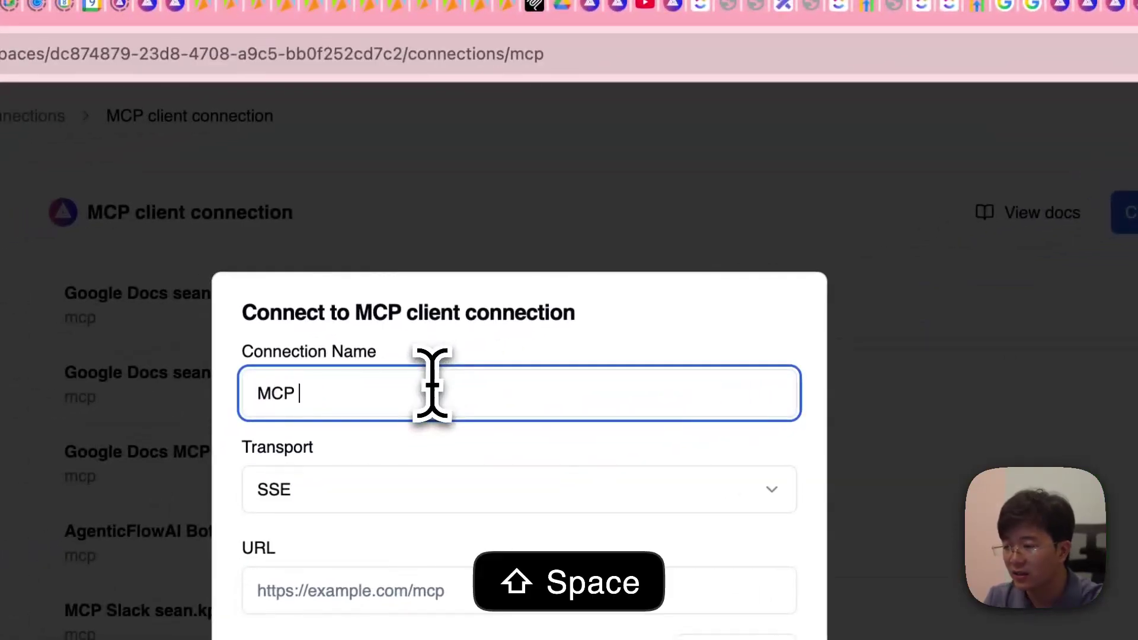
text( C)
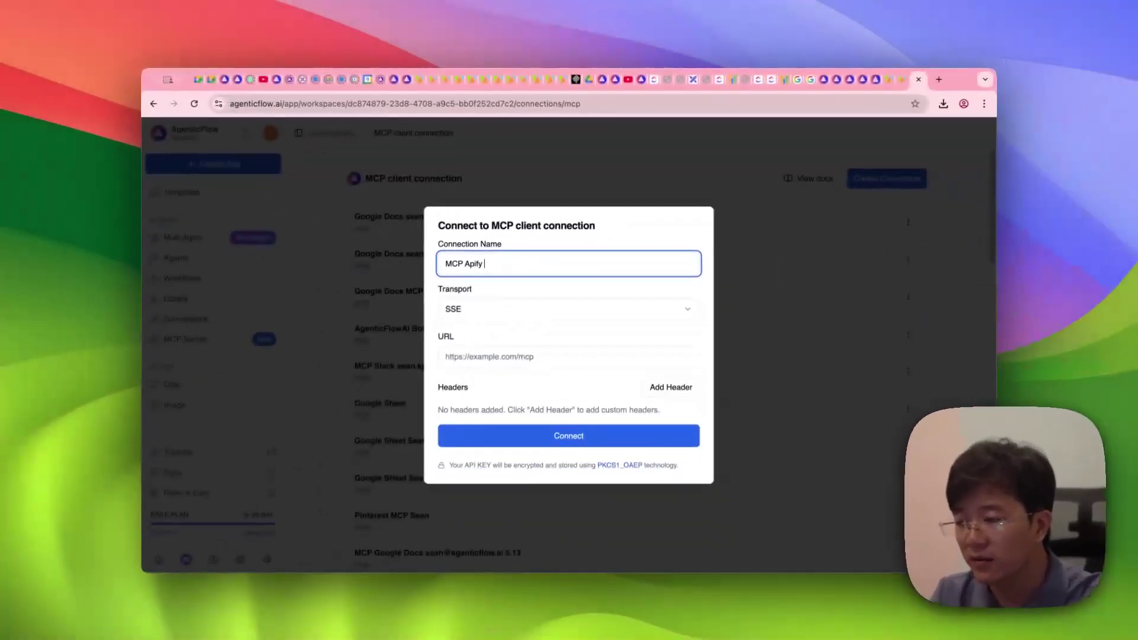
text(ommunity Demo)
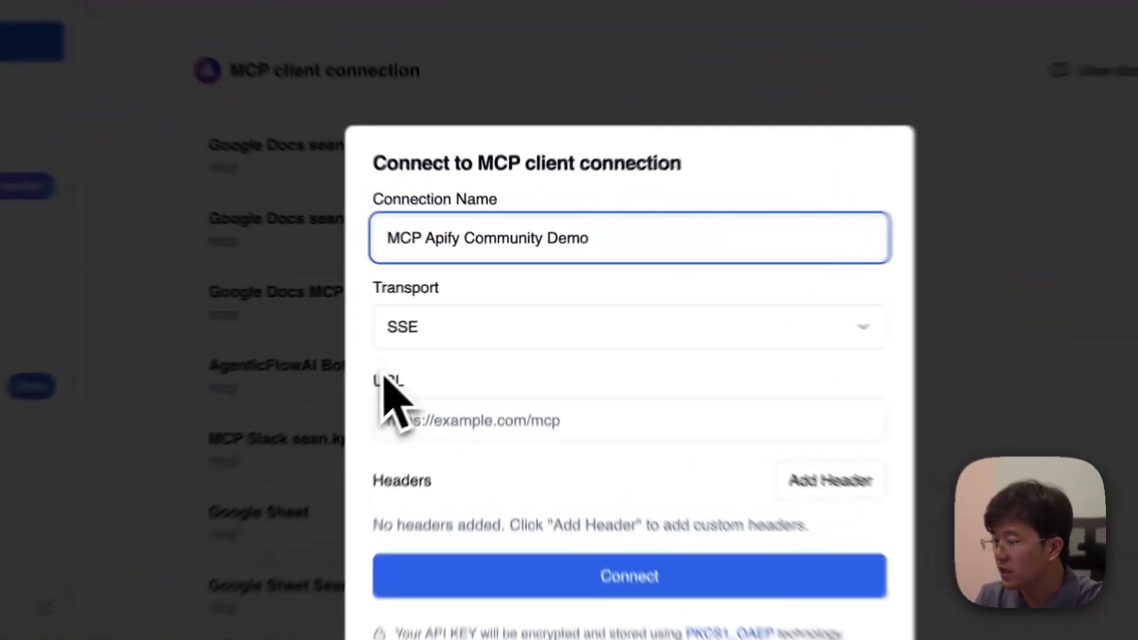
click(468, 352)
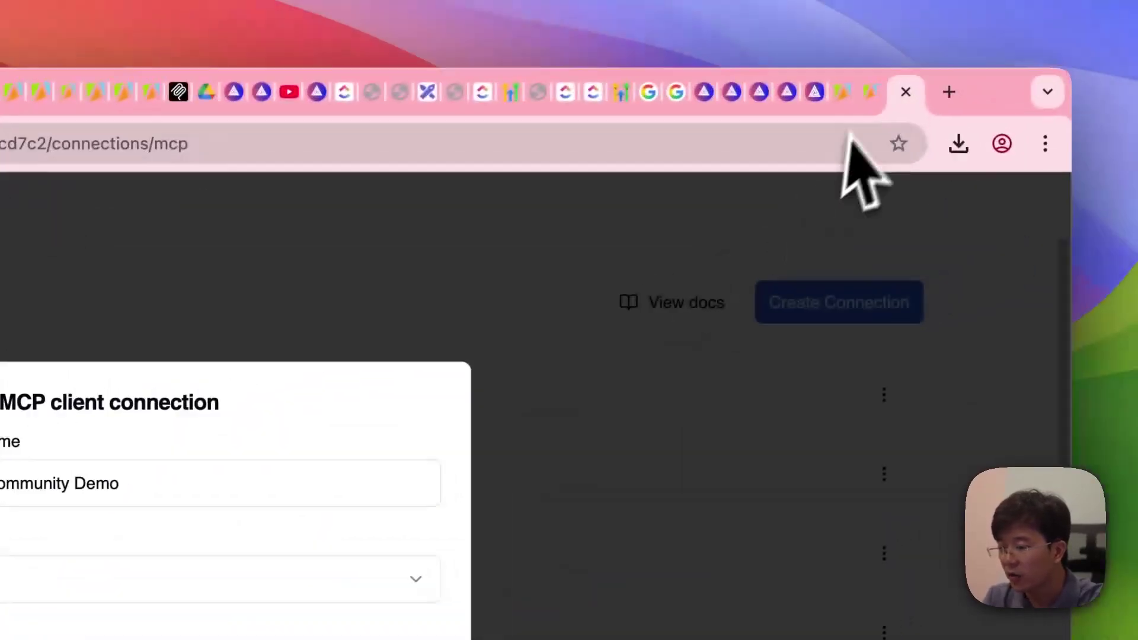
click(872, 91)
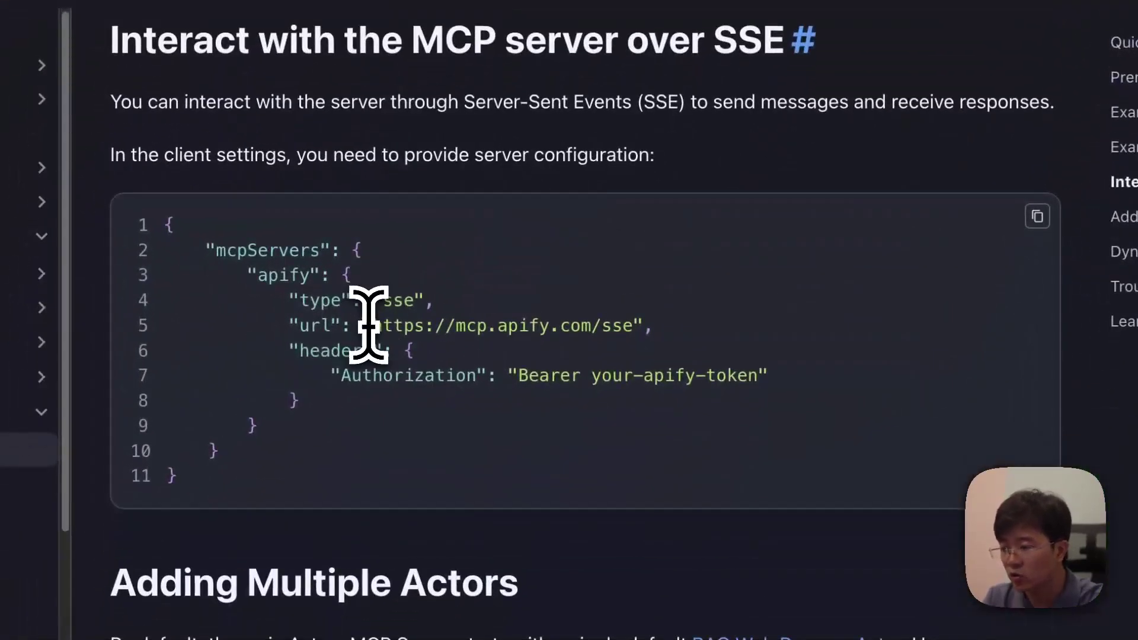
drag(372, 325, 637, 338)
right_click(611, 326)
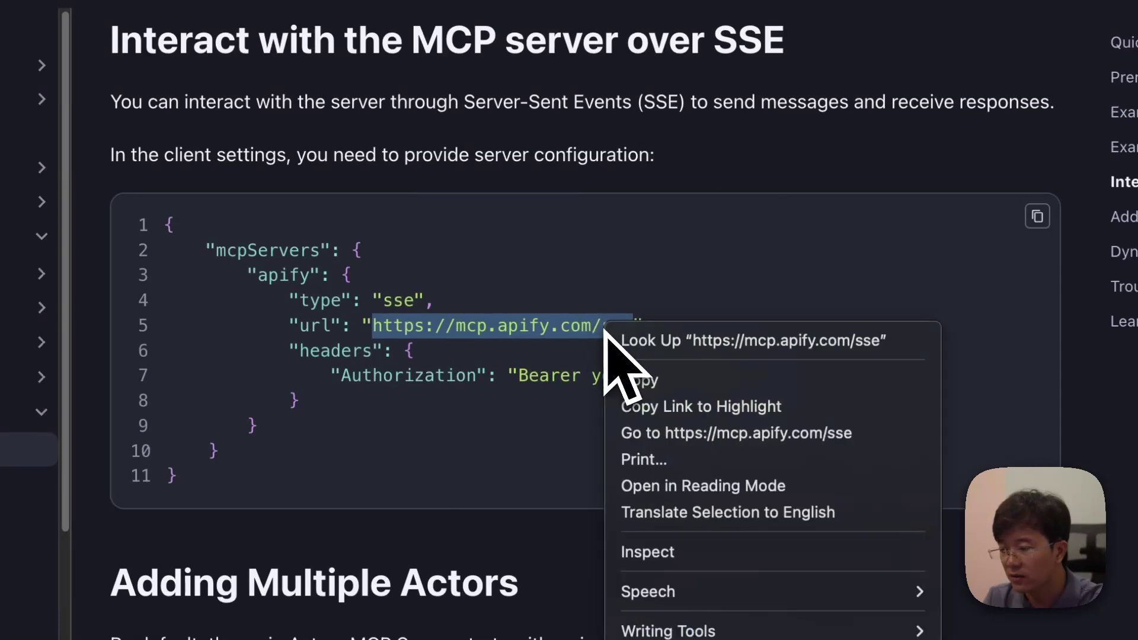
click(662, 382)
click(901, 91)
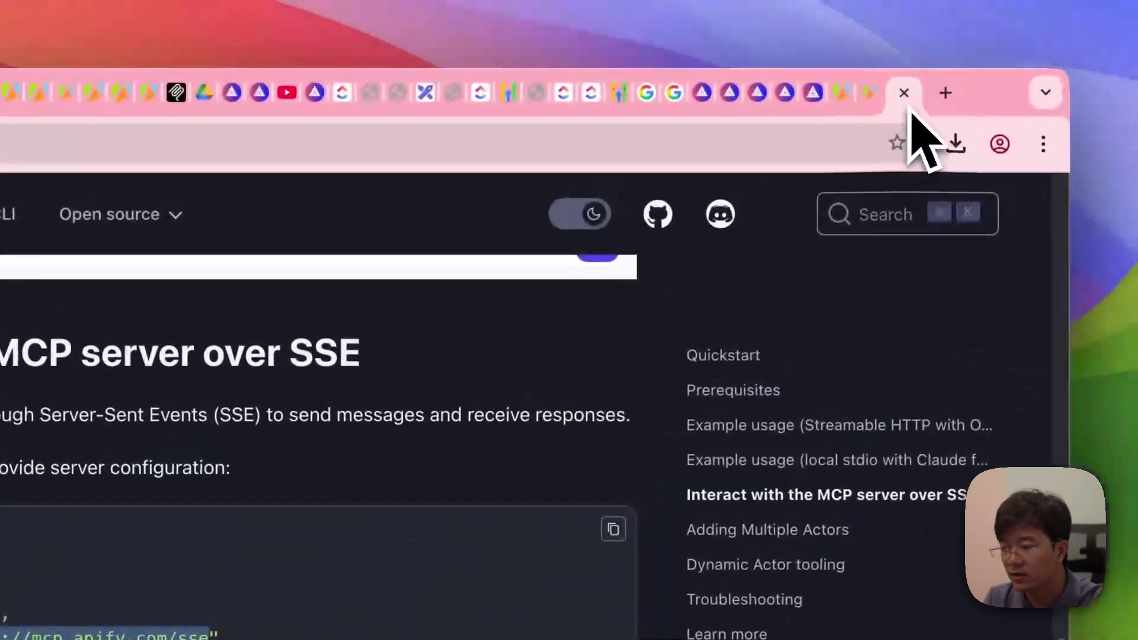
click(375, 448)
key(super+v)
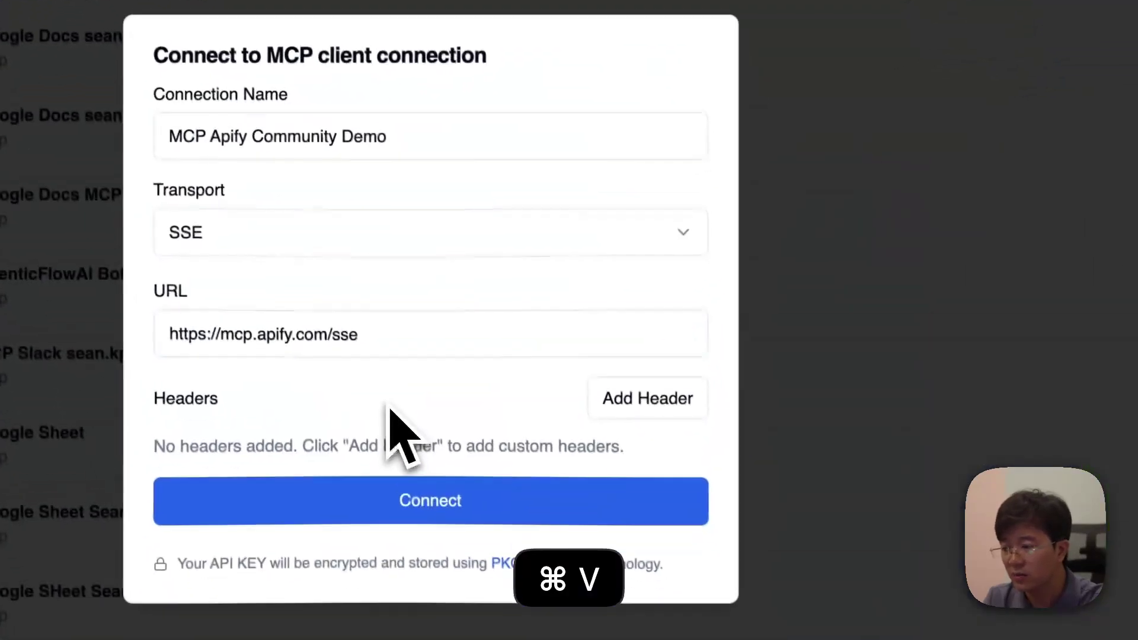
Step: Add a header to the connection and name it Authorization, copying the name from the Apify documentation's server configuration
click(678, 400)
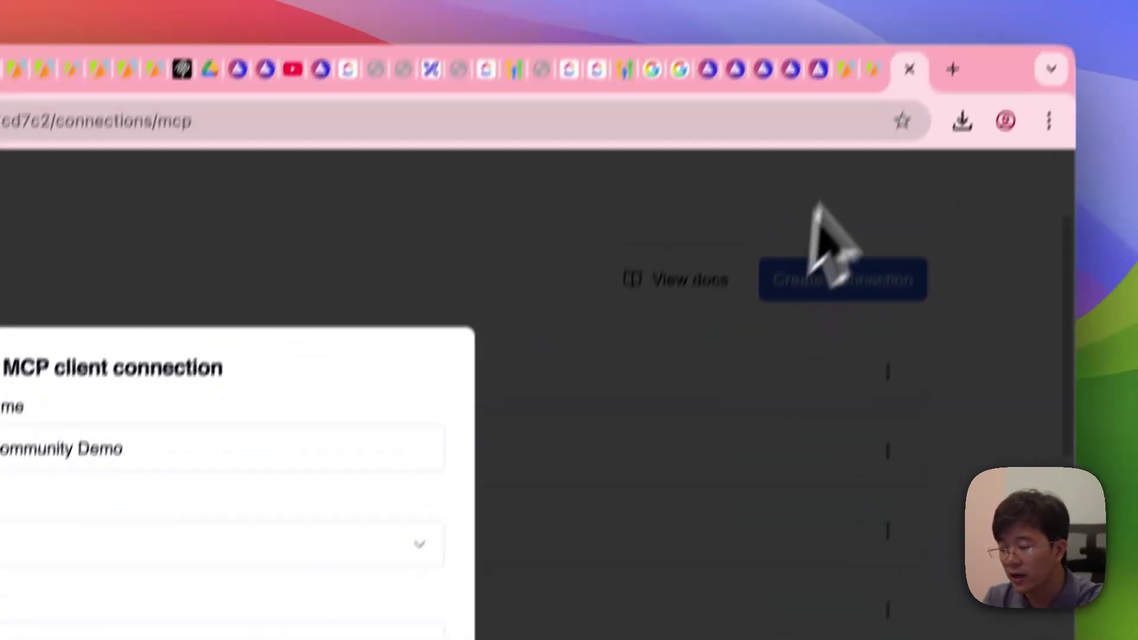
click(877, 95)
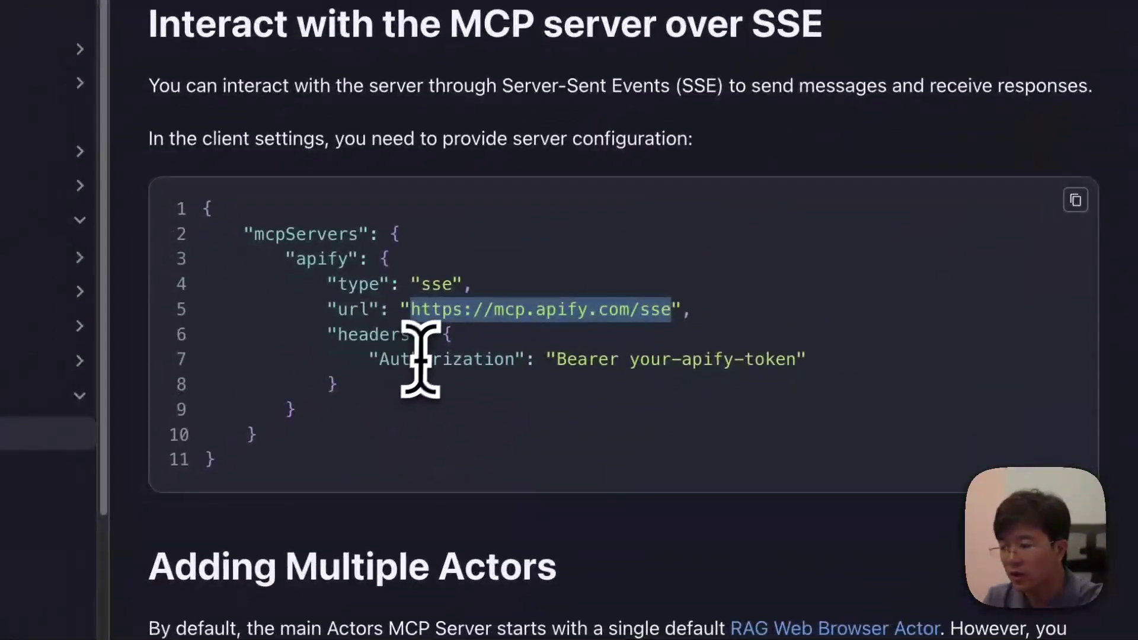
double_click(453, 359)
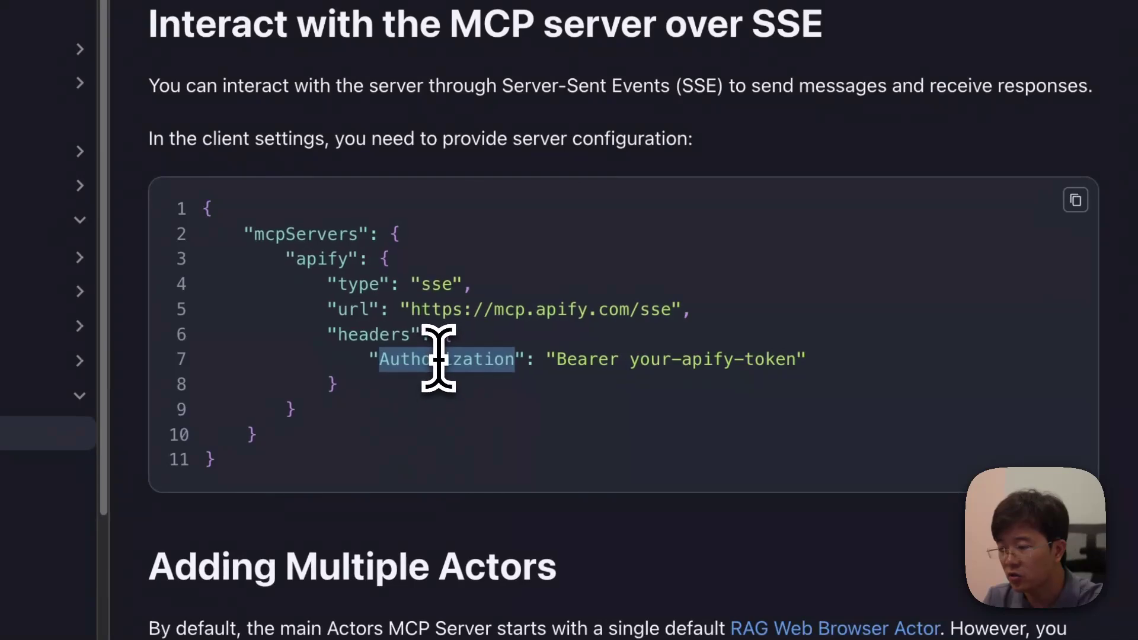
right_click(452, 359)
click(562, 410)
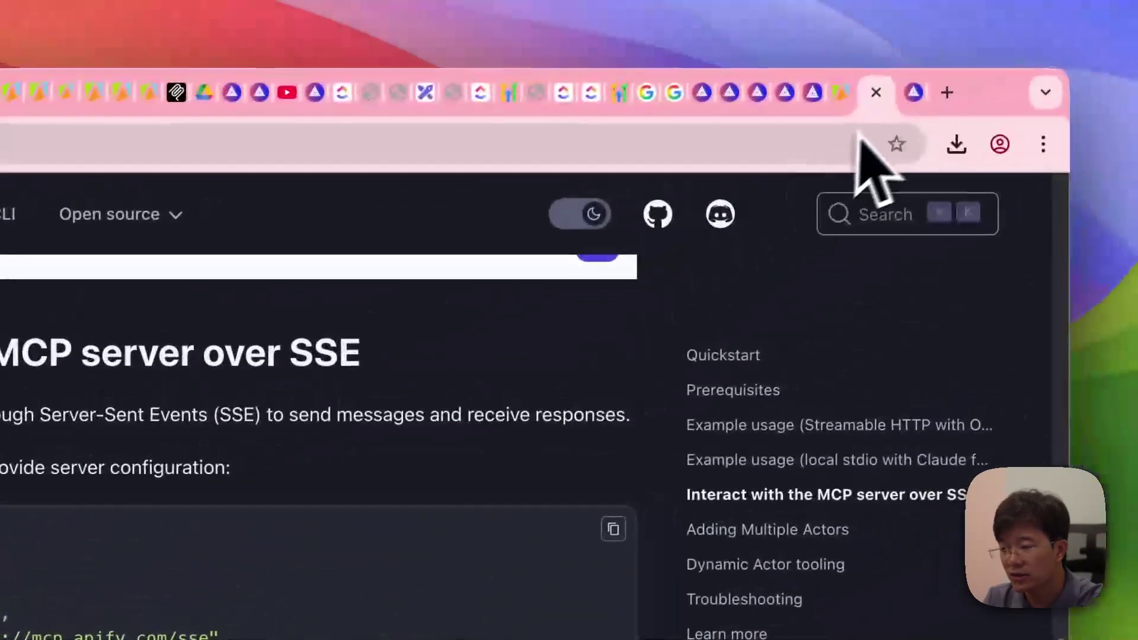
click(904, 93)
click(353, 402)
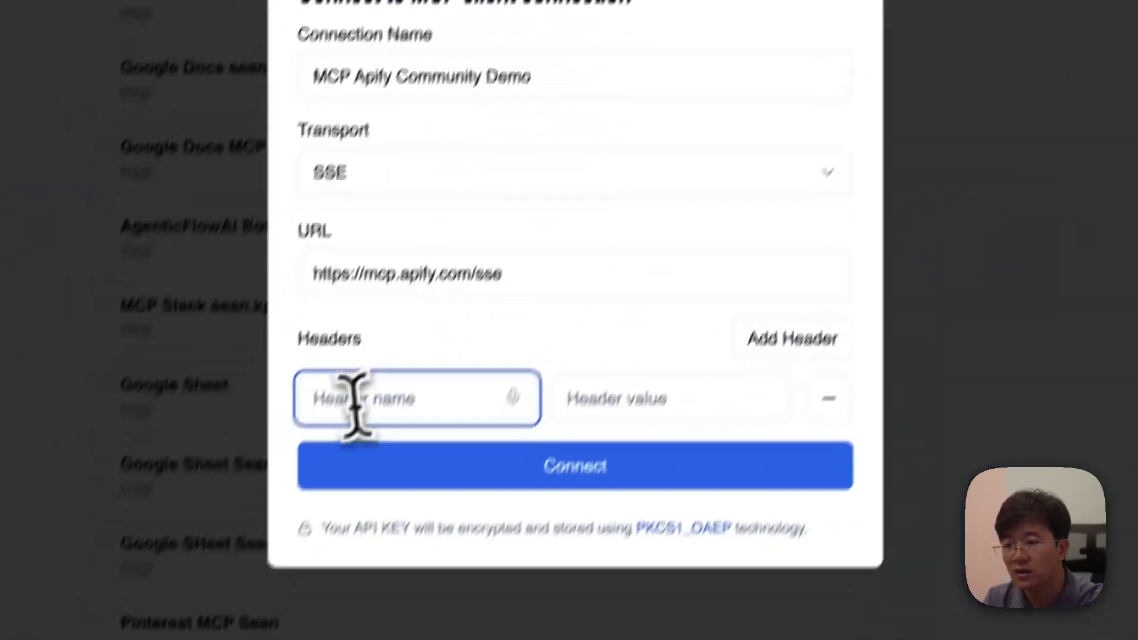
key(super+v)
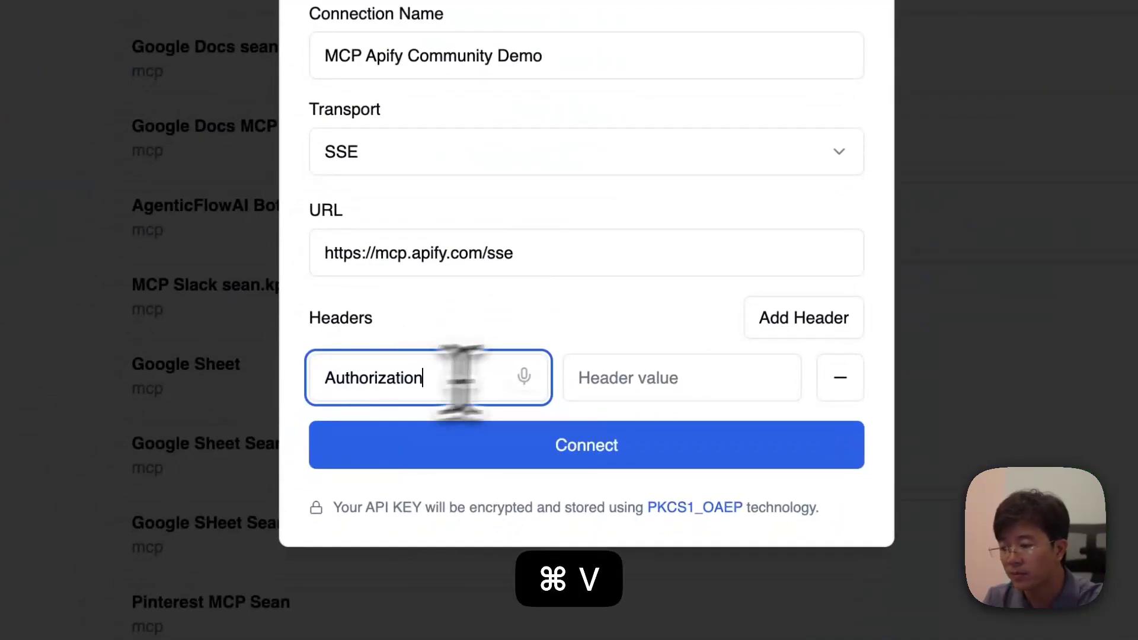
Step: Copy the Bearer placeholder value from the documentation's server configuration into the Authorization header's value
click(645, 374)
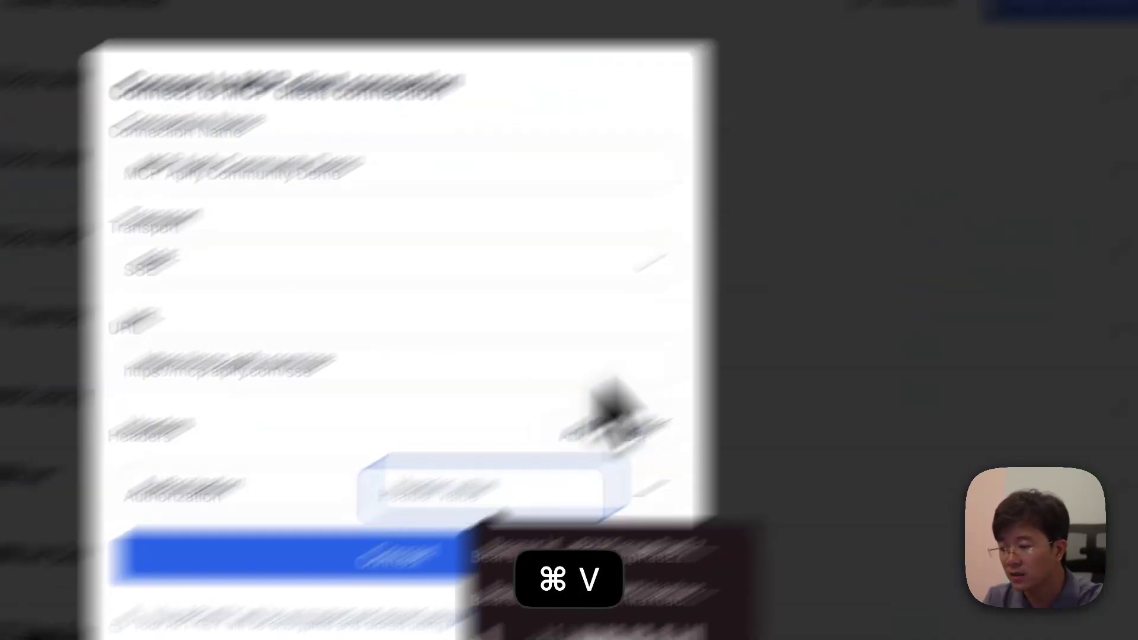
key(super+shift+t)
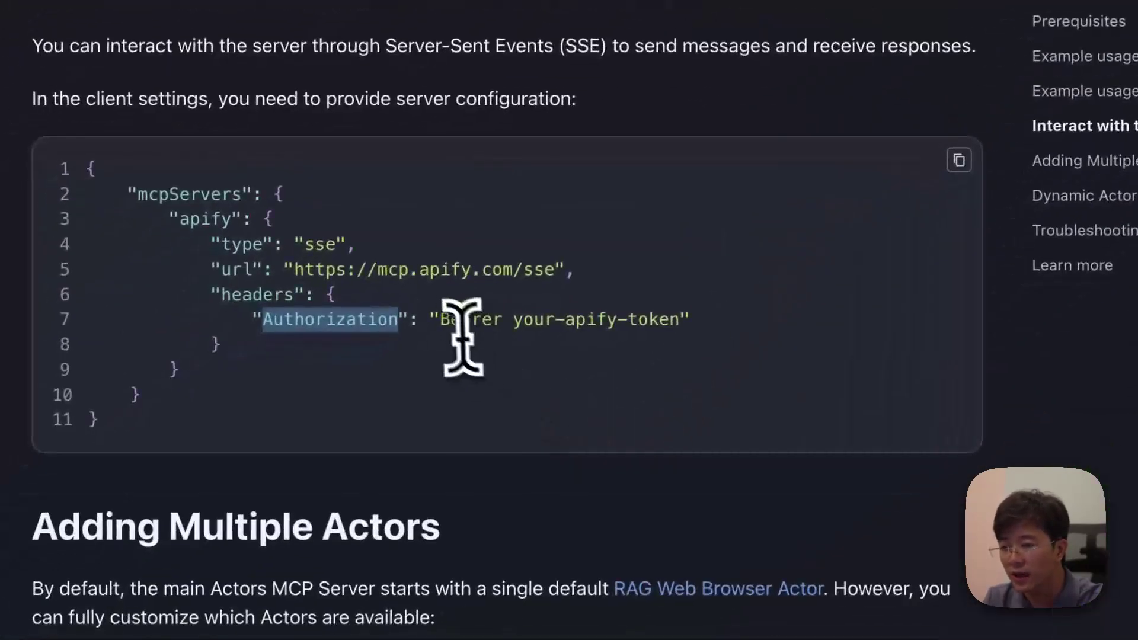
mouse_move(444, 320)
mouse_down()
mouse_move(689, 322)
mouse_move(438, 323)
mouse_up()
click(610, 335)
key(super+c)
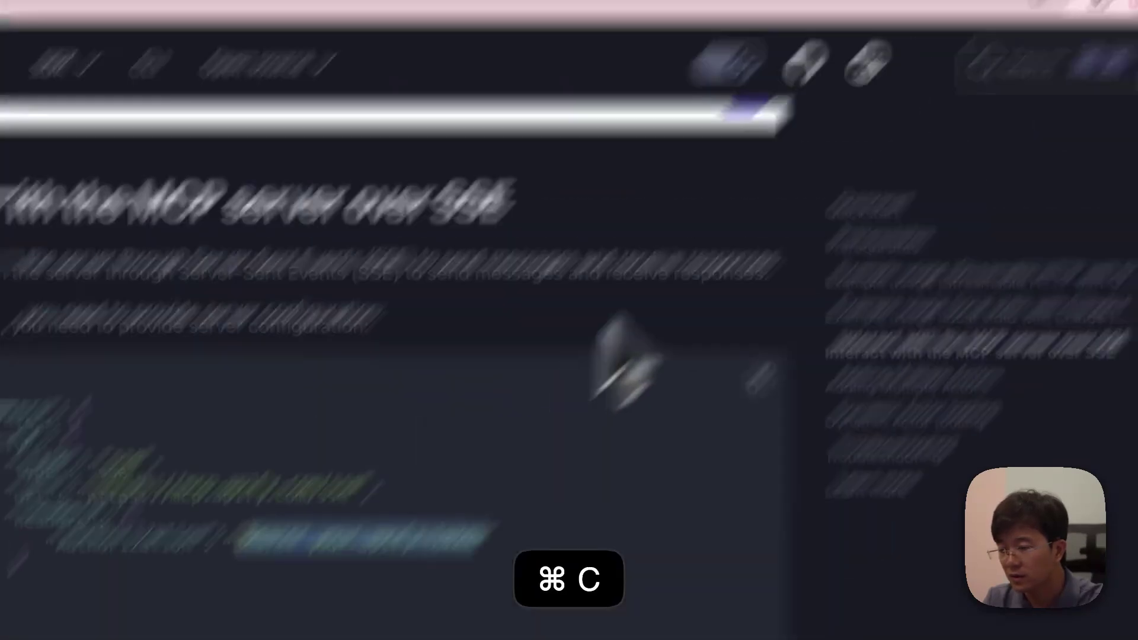
click(907, 95)
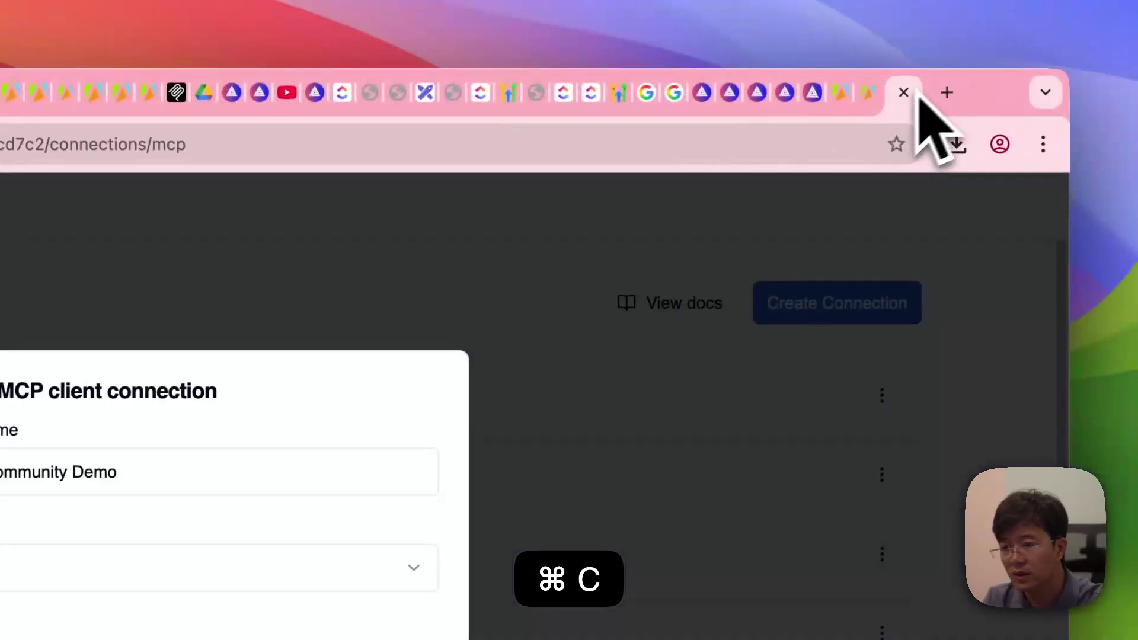
right_click(501, 354)
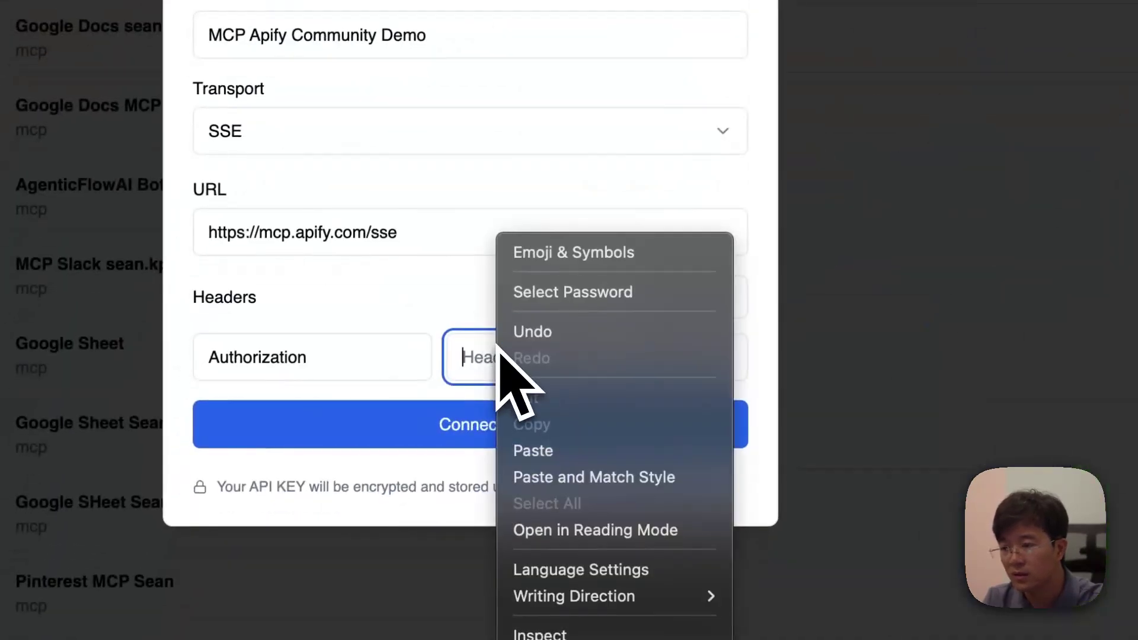
click(541, 449)
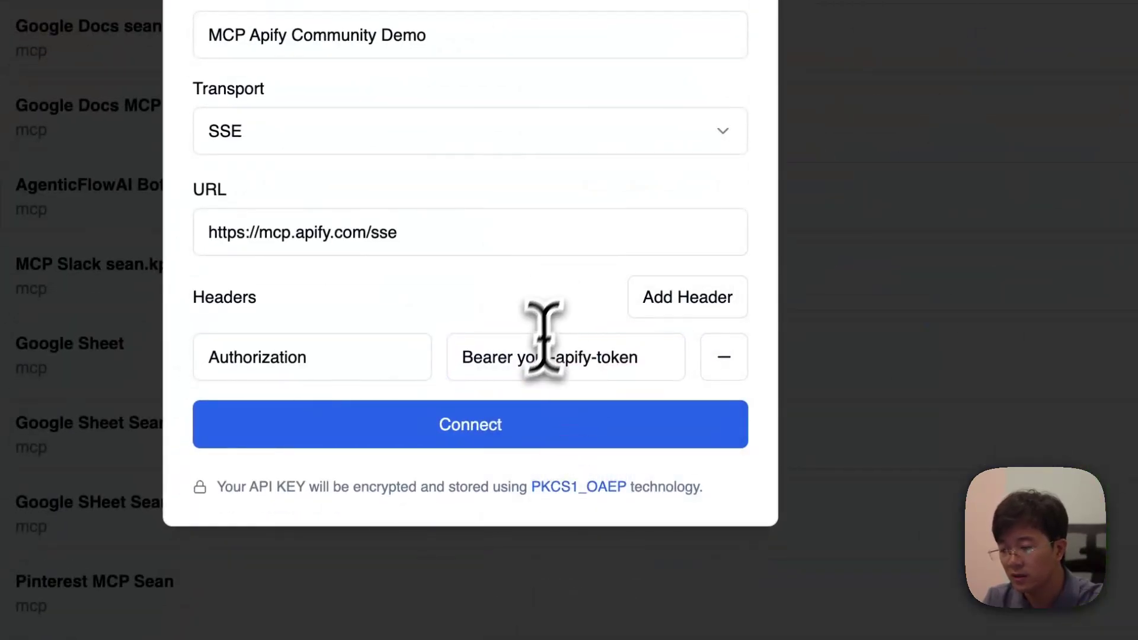
Step: Copy the second API token from the API & Integrations settings in the Apify console
drag(519, 357, 656, 368)
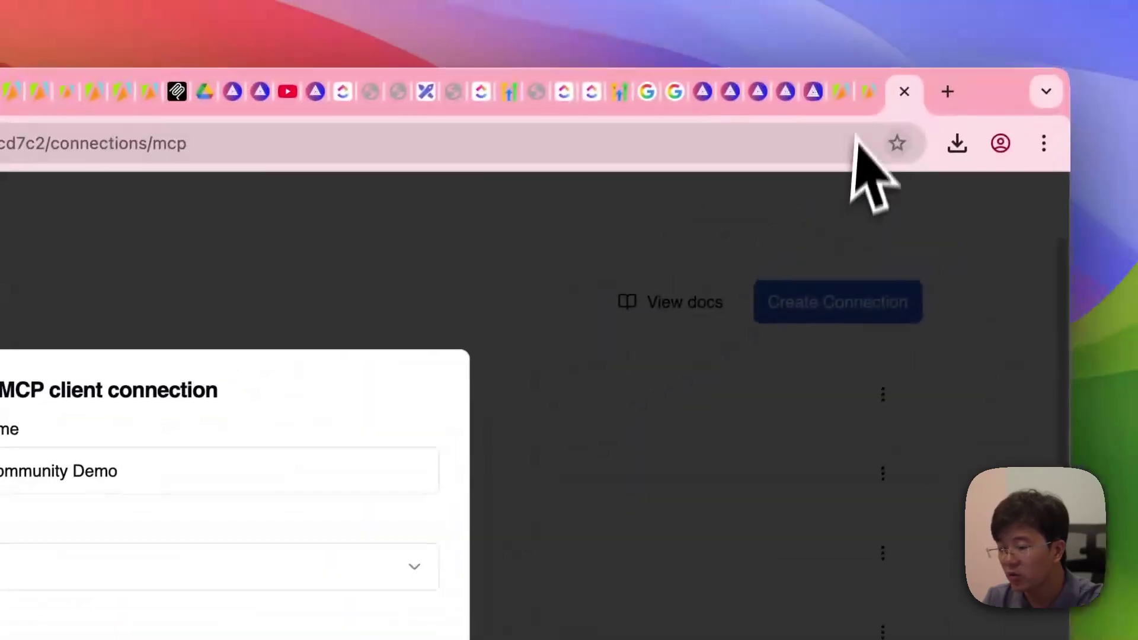
click(849, 93)
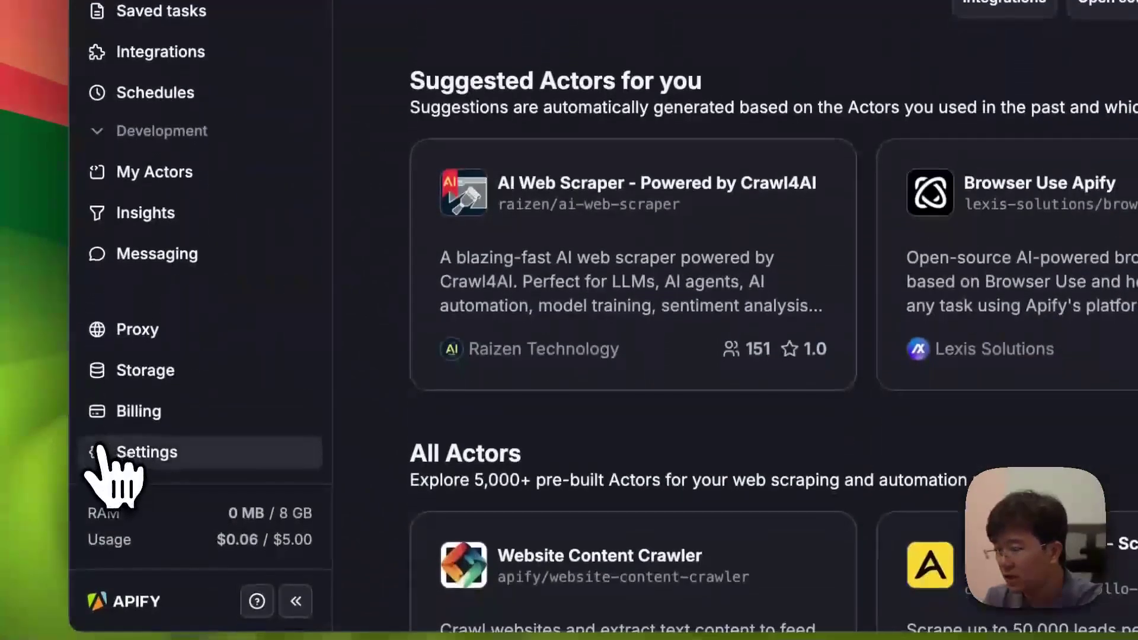
click(100, 452)
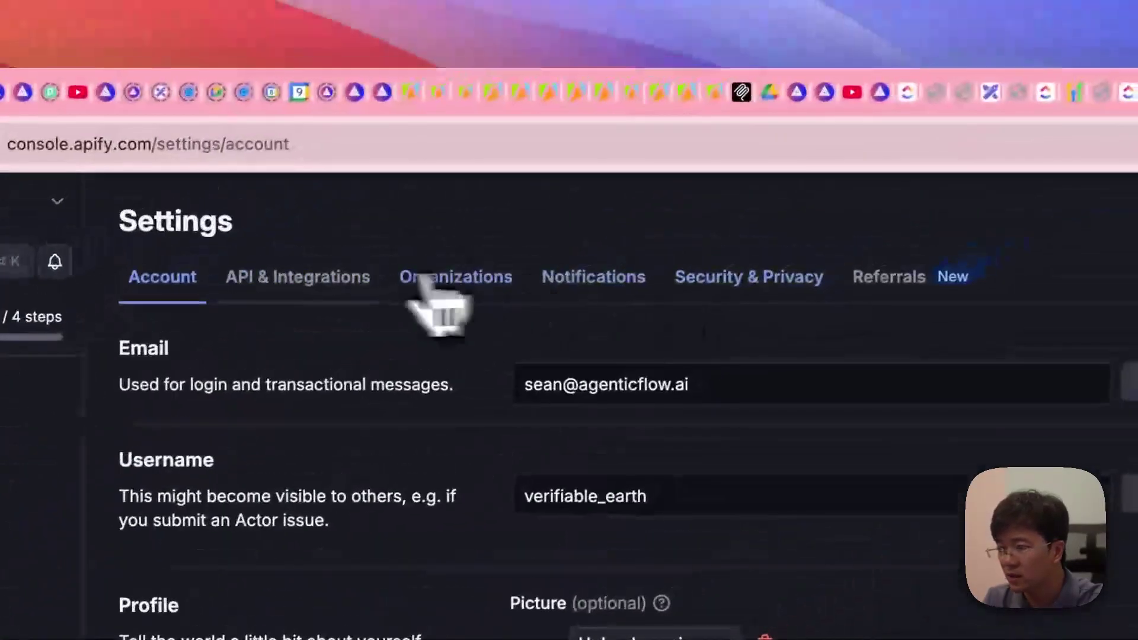
click(302, 274)
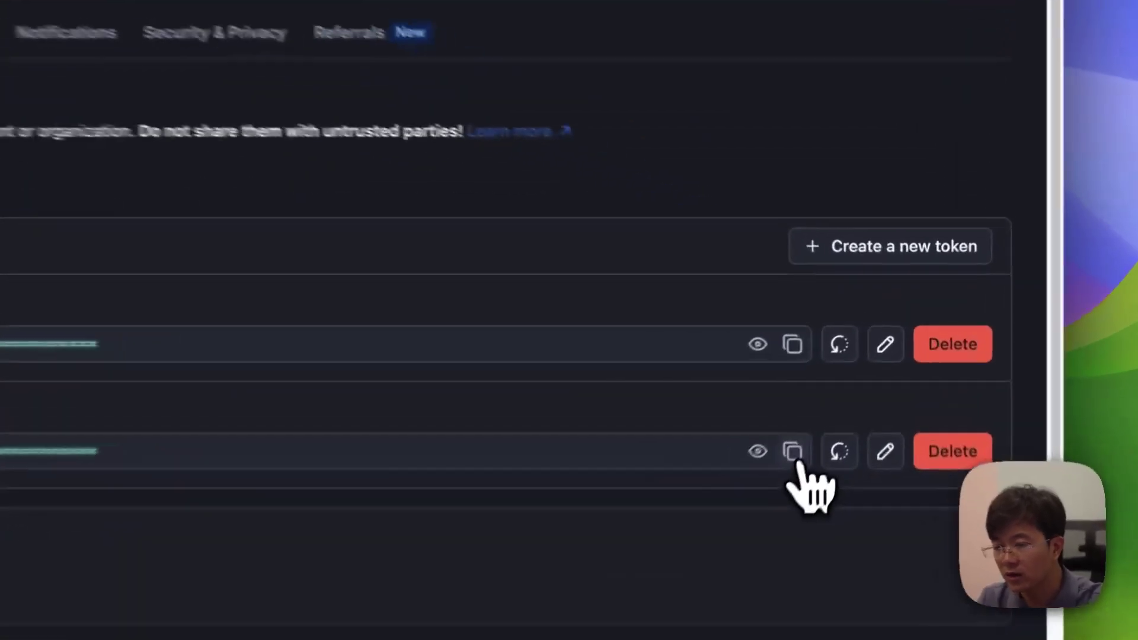
click(863, 372)
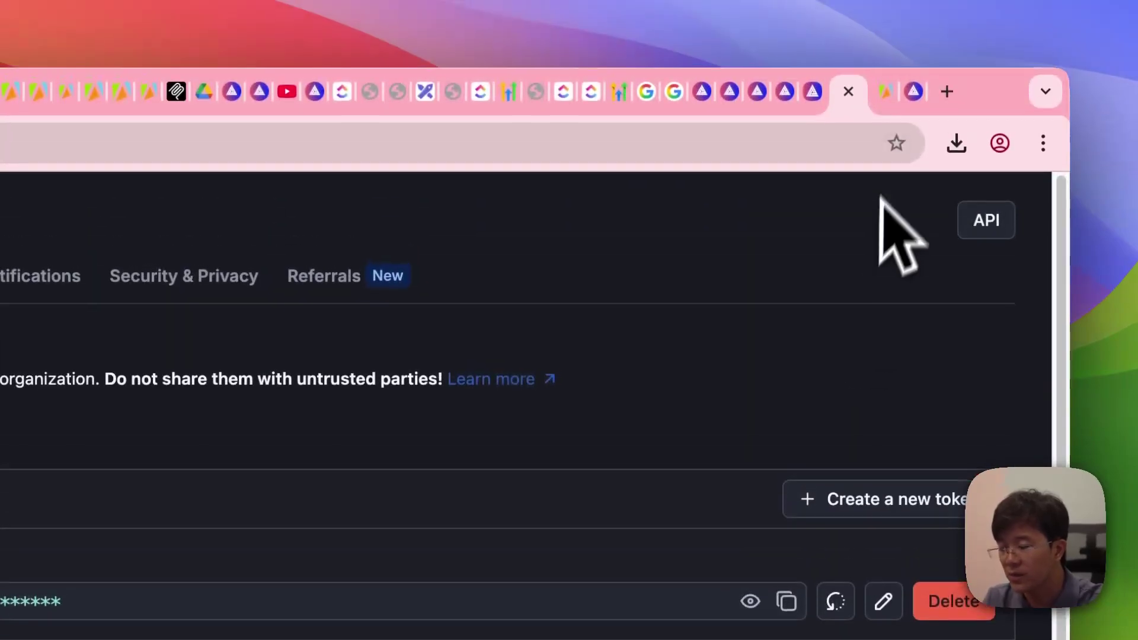
Step: Replace the placeholder after Bearer in the Authorization header with the copied Apify API token and connect to the server
click(914, 98)
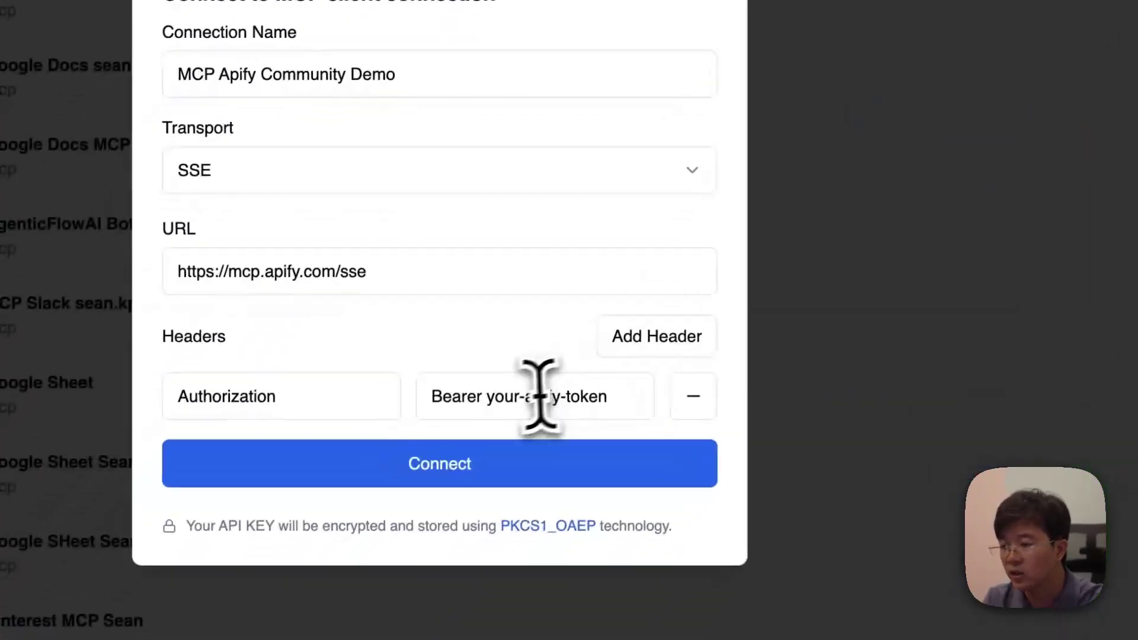
drag(487, 407, 590, 396)
key(super+v)
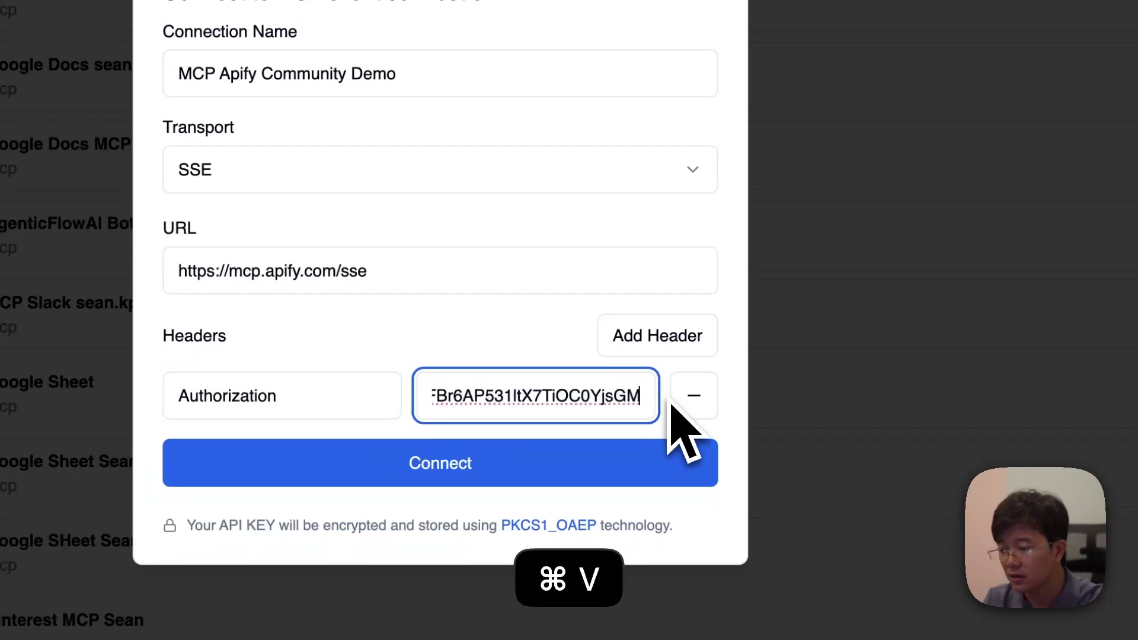
click(506, 467)
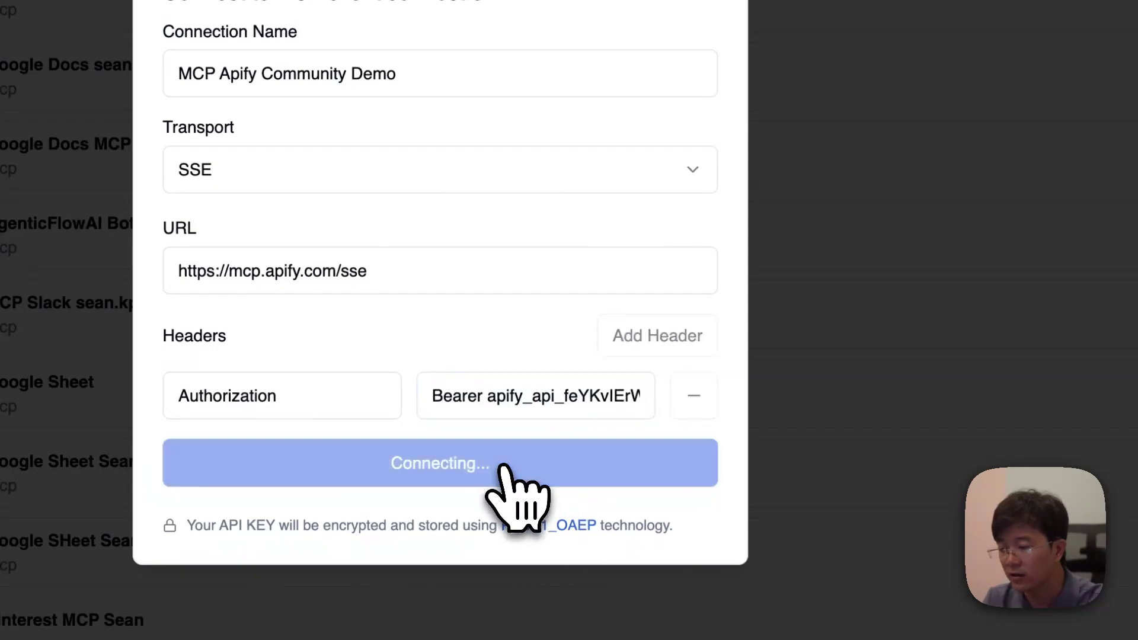
scroll(504, 474, down, 10)
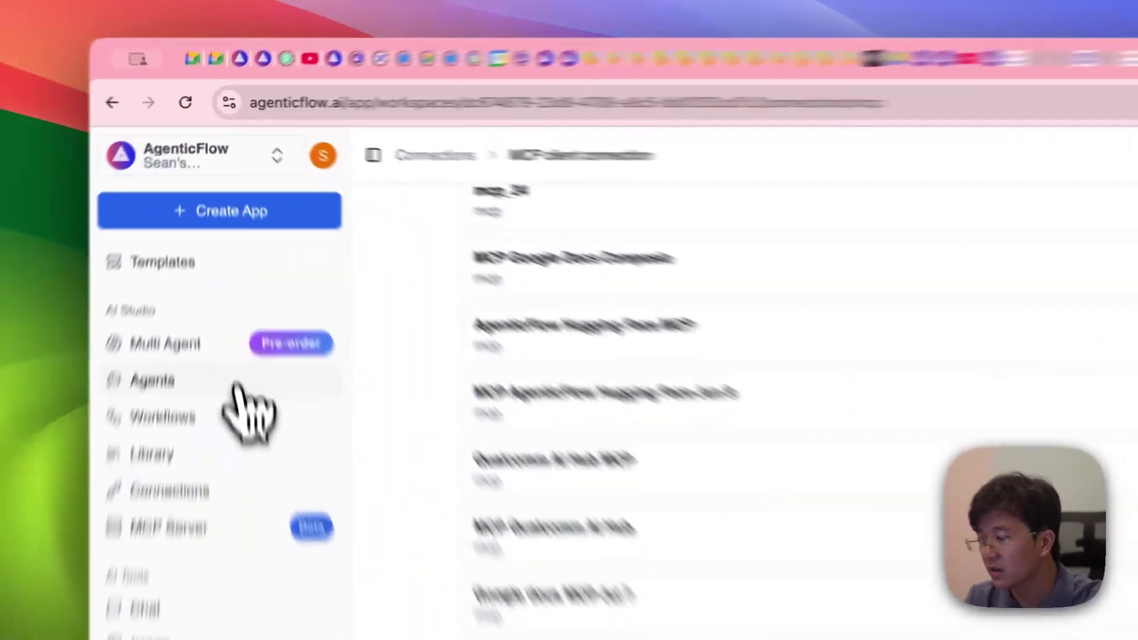
Step: Create a new agent from scratch and name it Test APIfy MCP Community
click(238, 388)
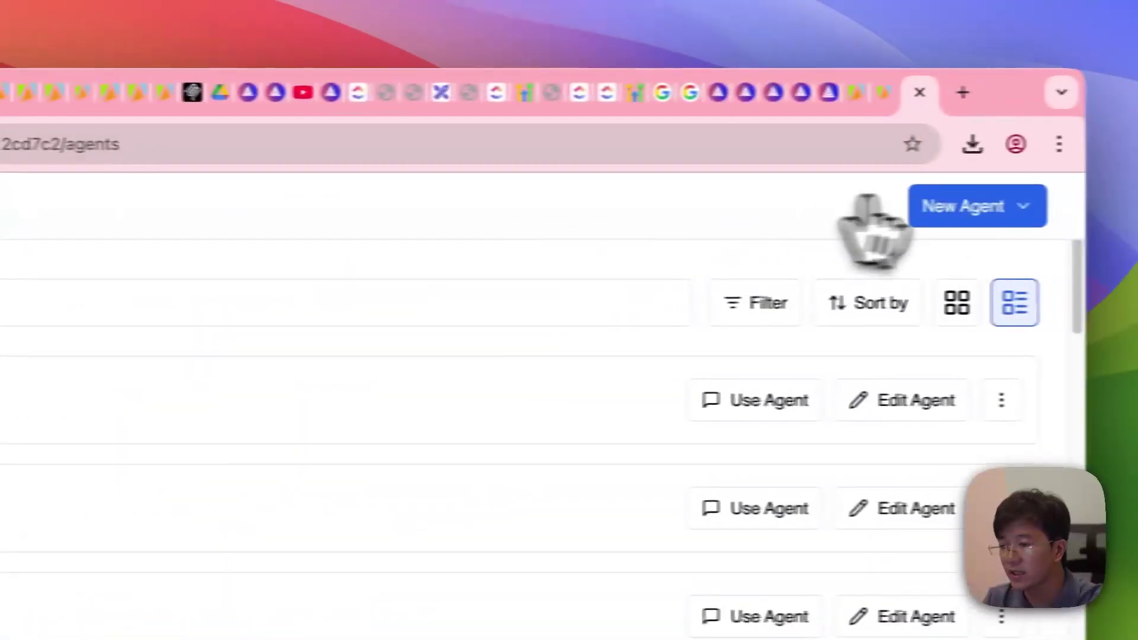
click(966, 204)
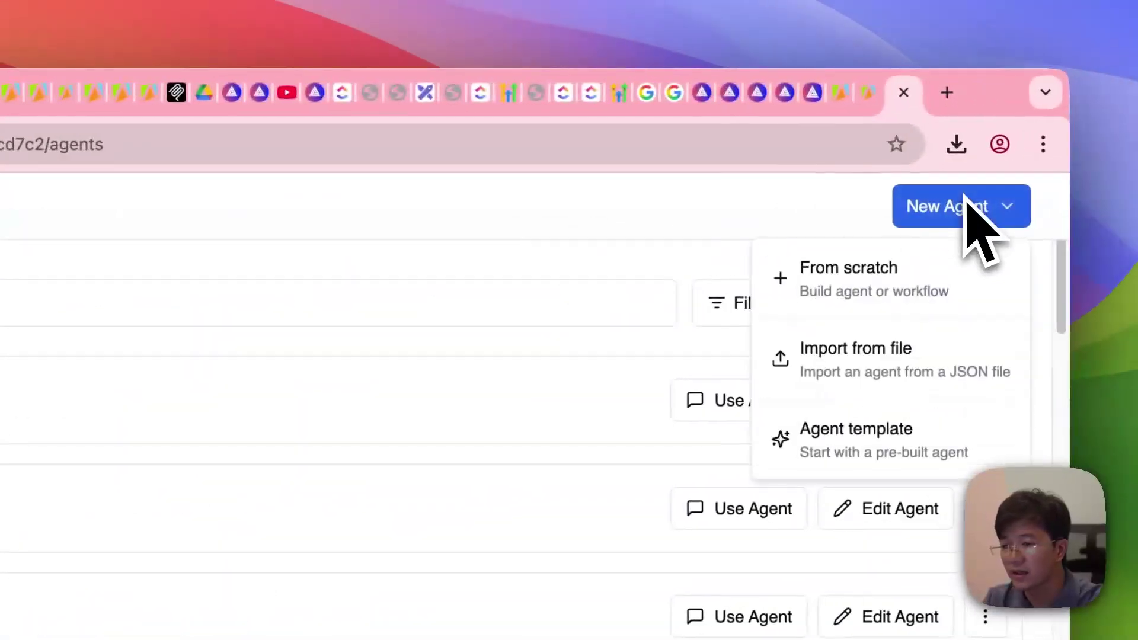
click(848, 272)
click(356, 458)
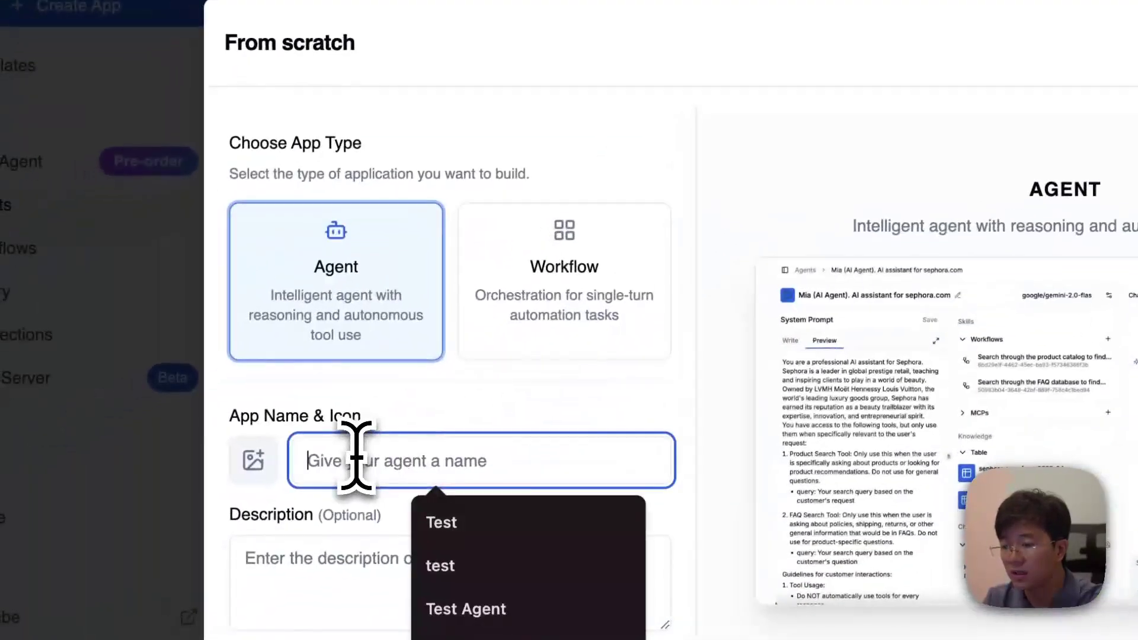
text(Test APIfy)
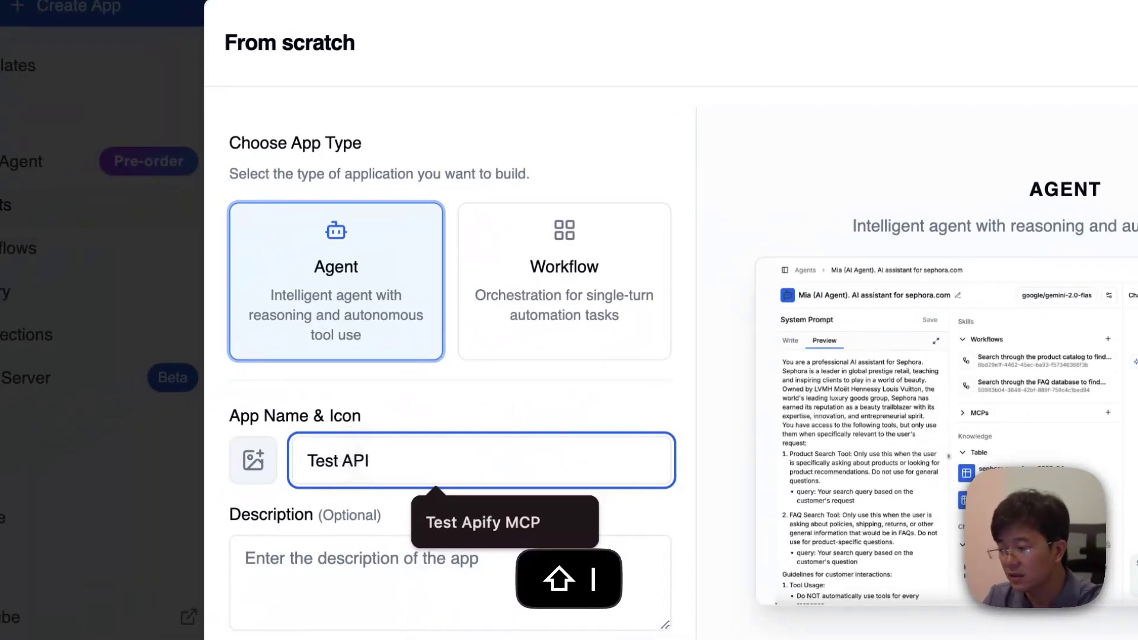
text( MCP )
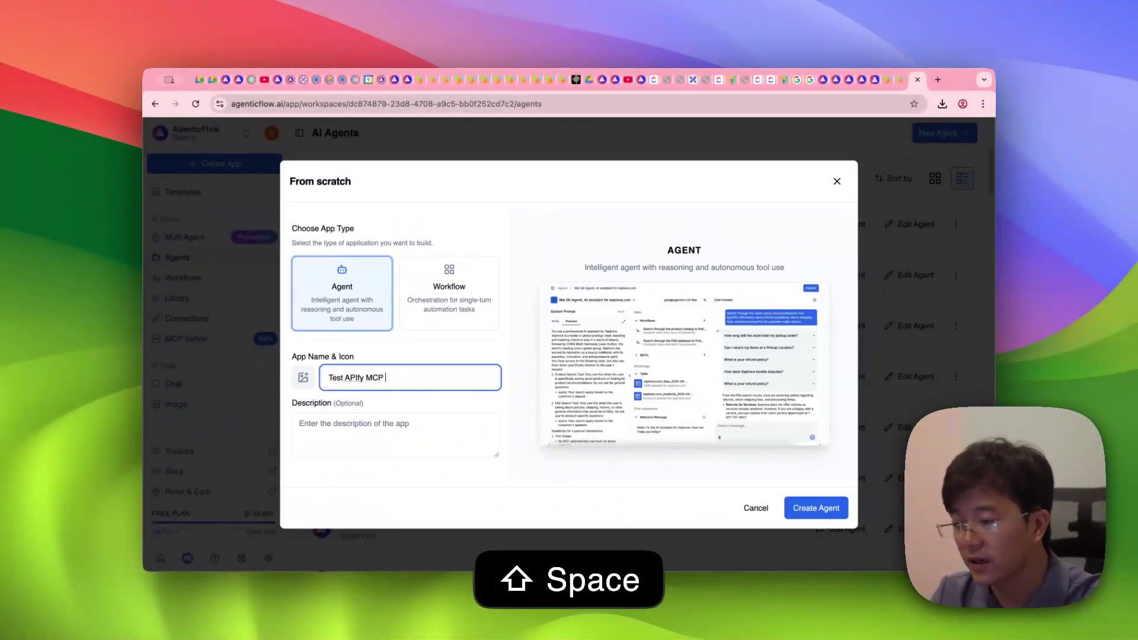
text(Community)
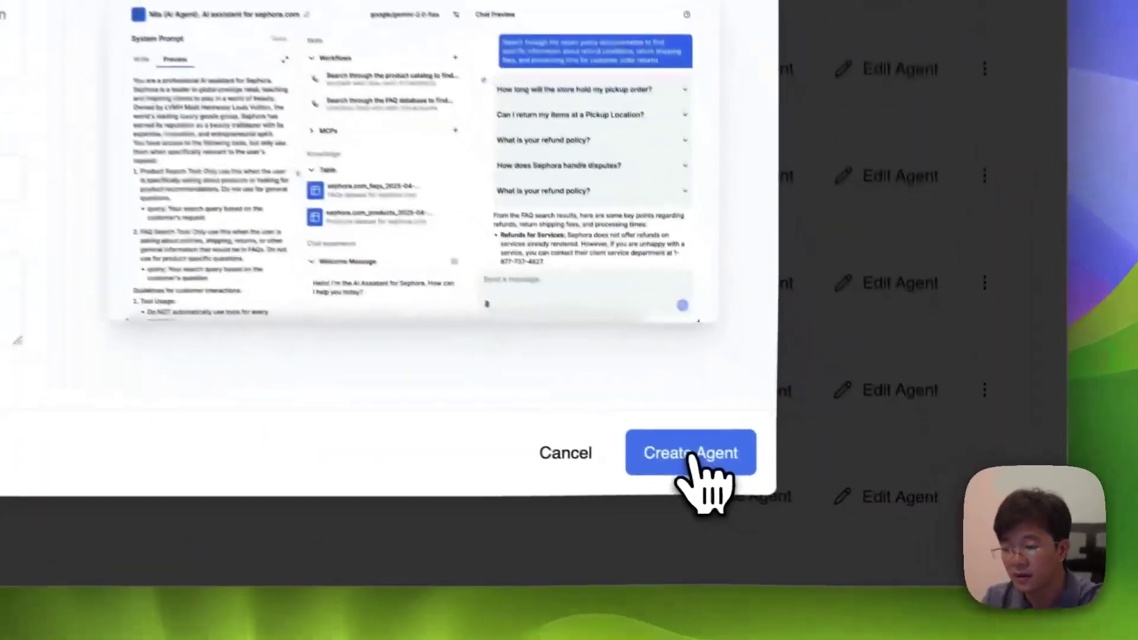
click(693, 468)
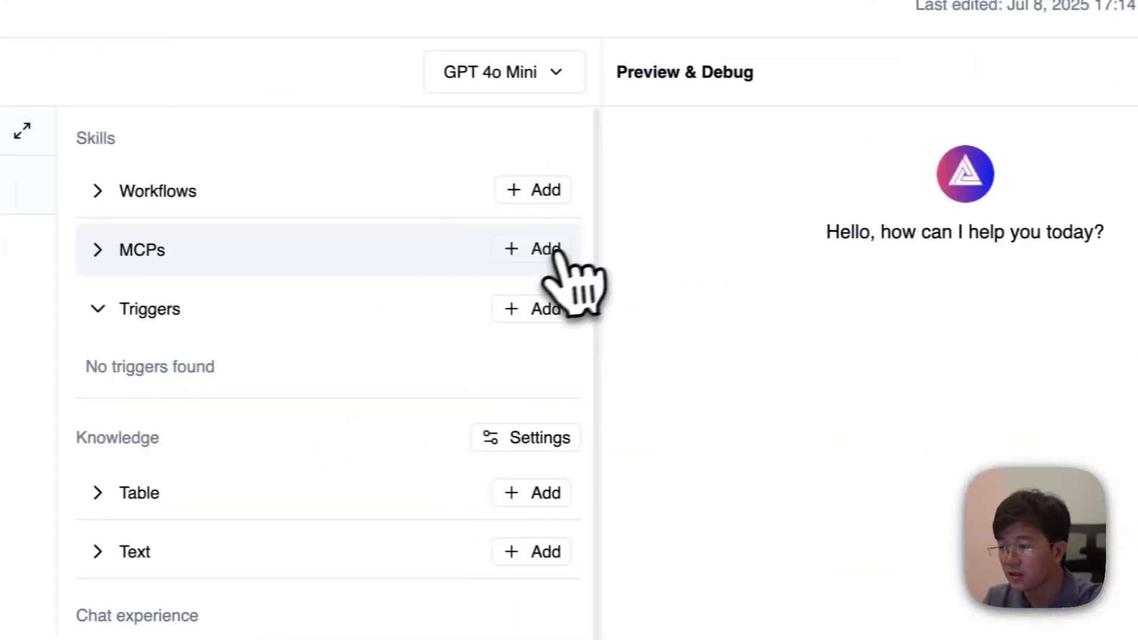
Step: Add the connected MCP Apify Community Demo server to the agent's MCPs and save the agent
click(551, 252)
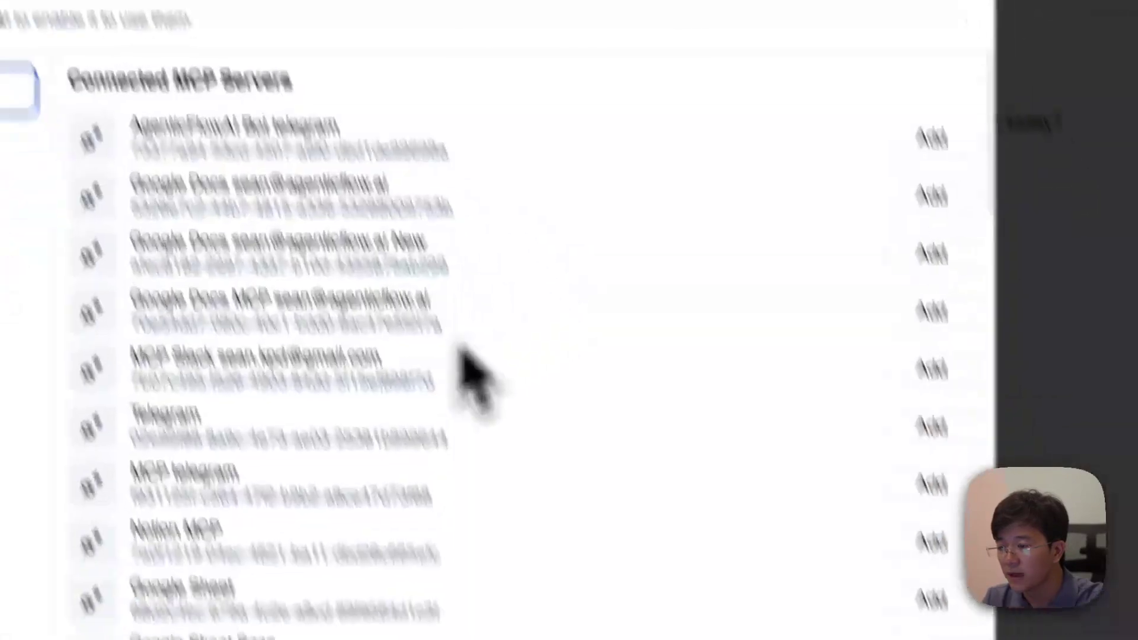
scroll(415, 385, down, 10)
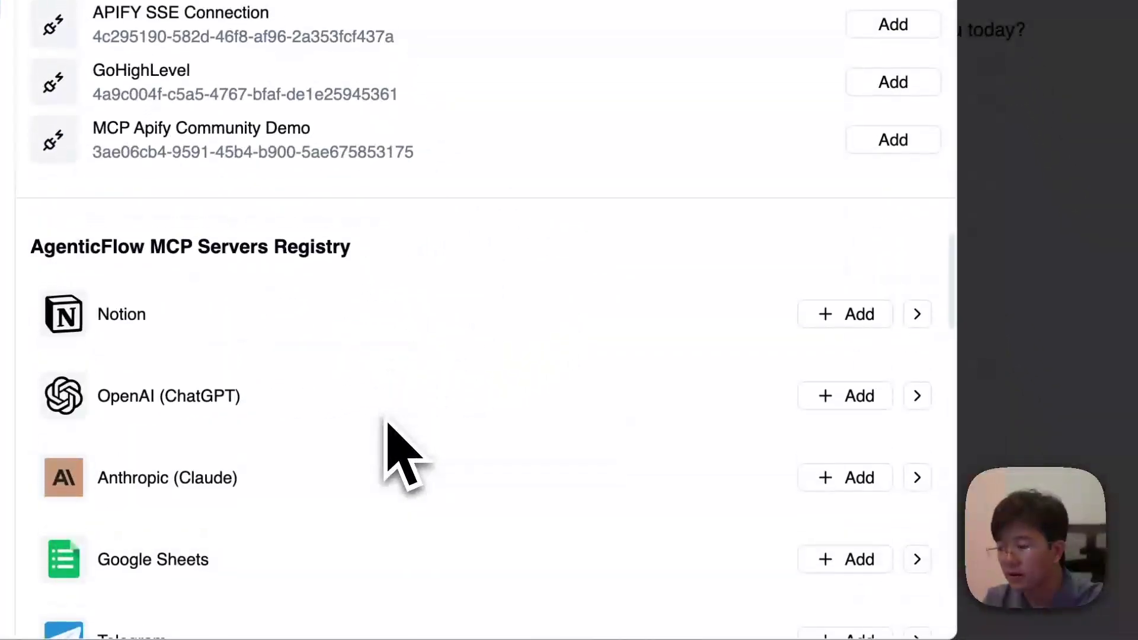
click(742, 172)
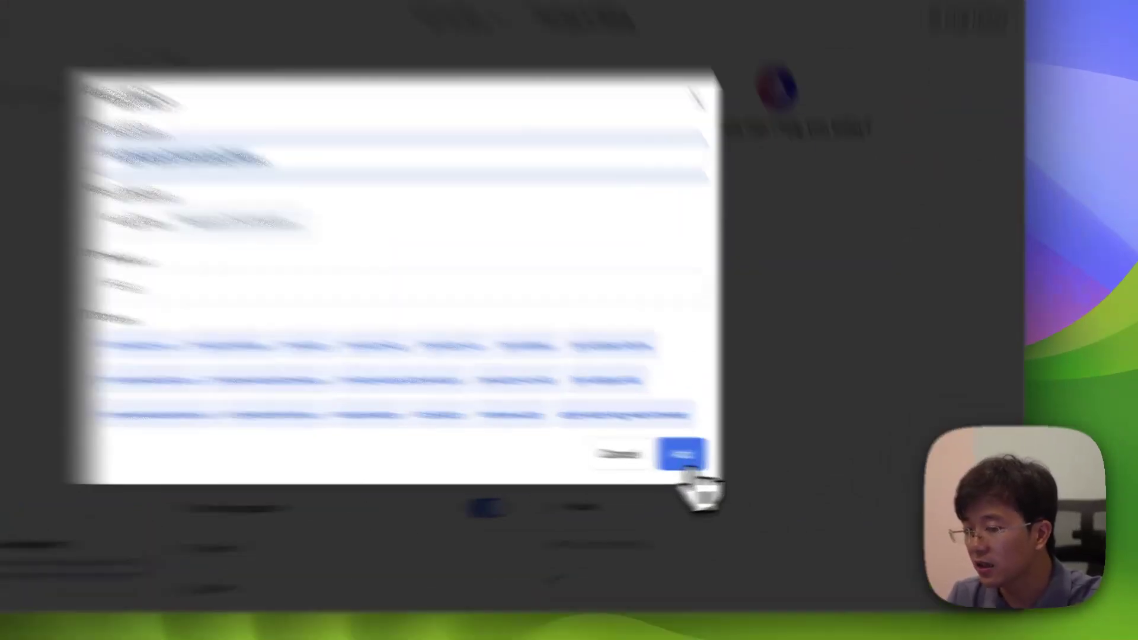
click(683, 458)
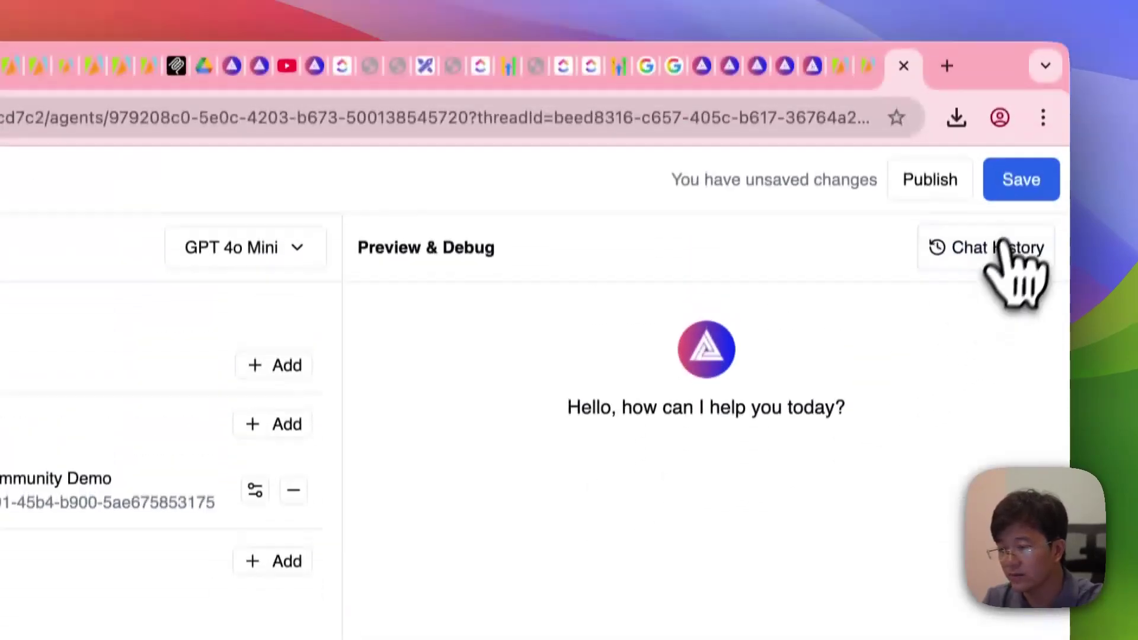
click(1021, 189)
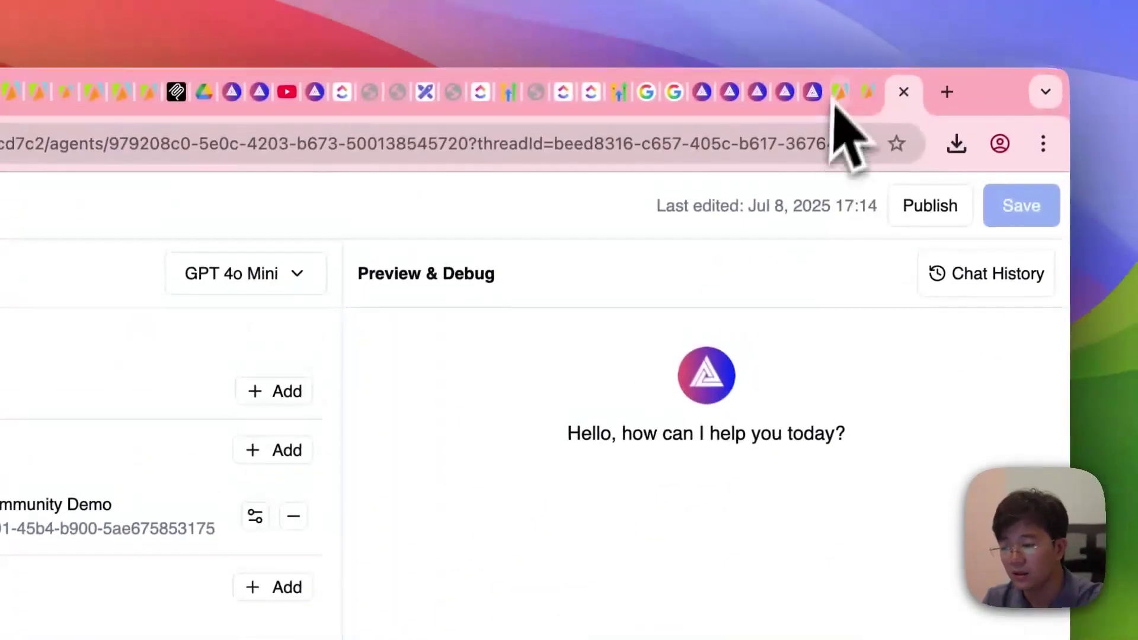
Step: Switch to the Apify console and look through the suggested and all Actors in the Apify Store
click(838, 95)
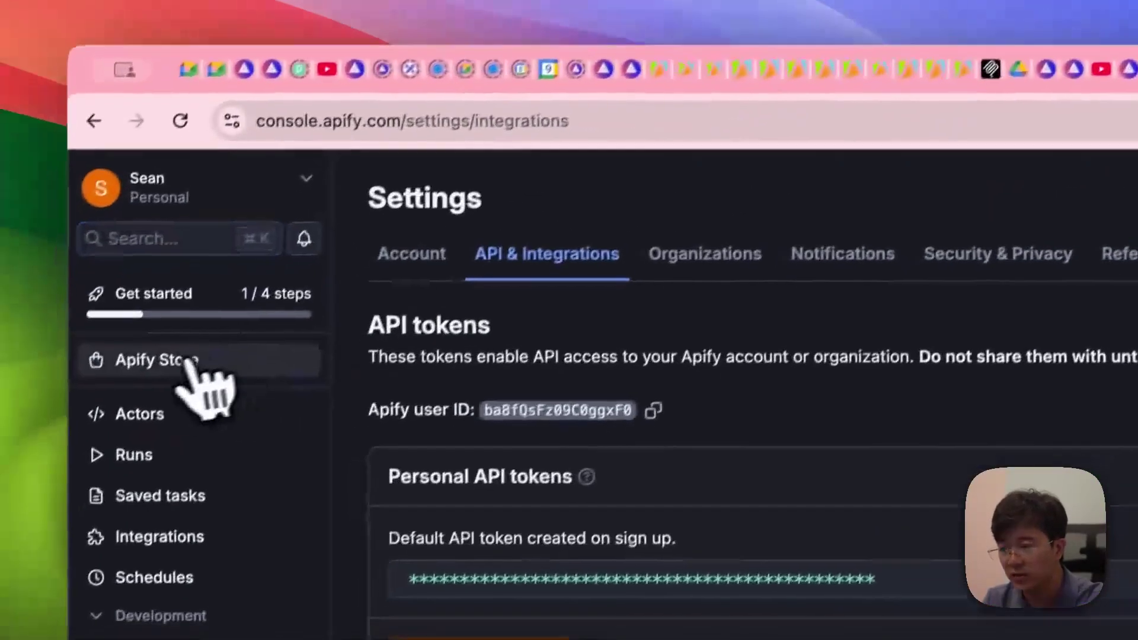
click(189, 361)
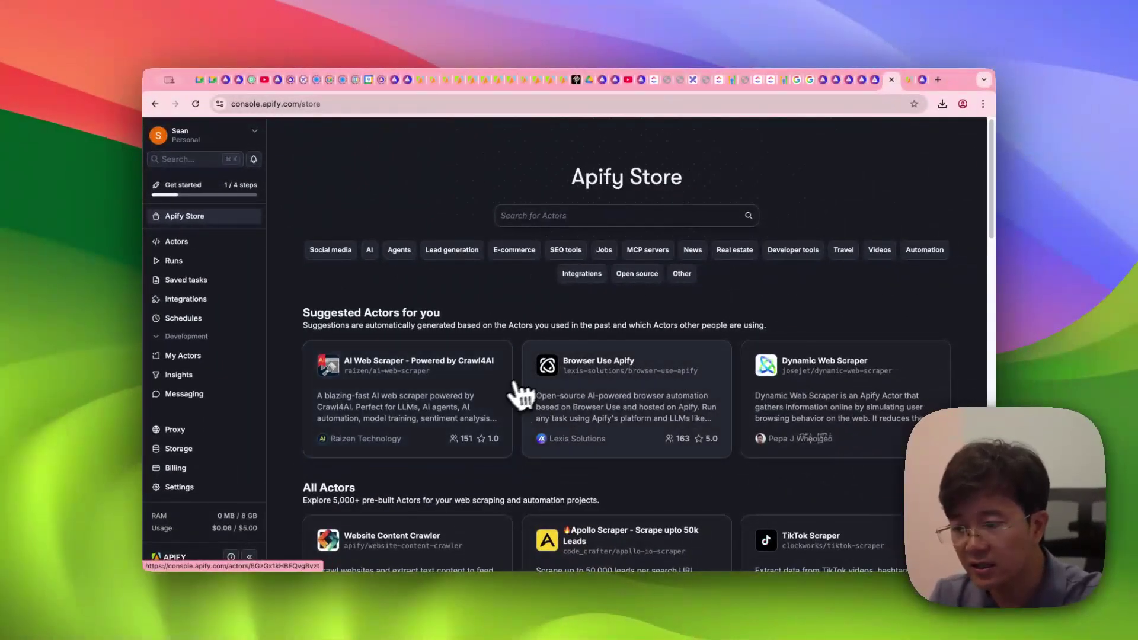
scroll(599, 415, down, 2)
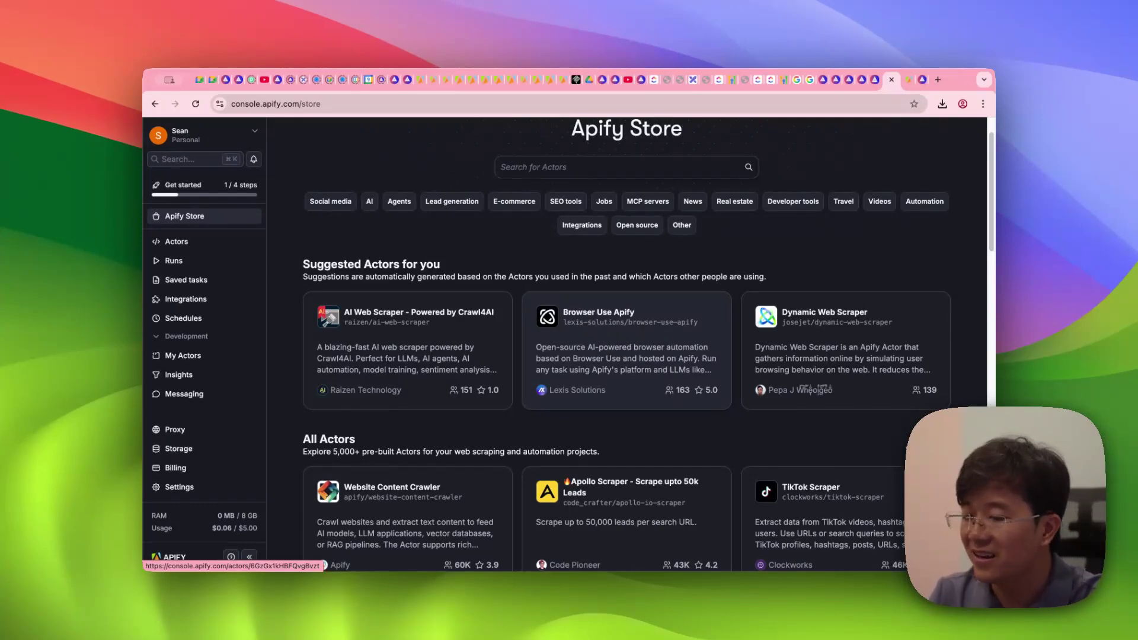
scroll(626, 344, down, 5)
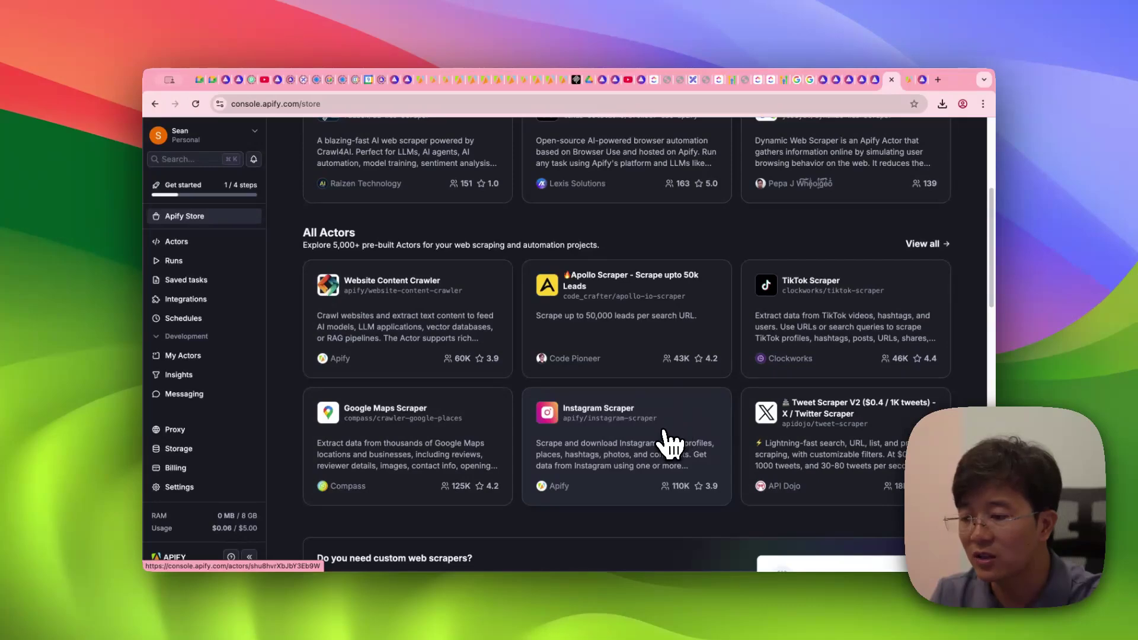
scroll(522, 448, up, 2)
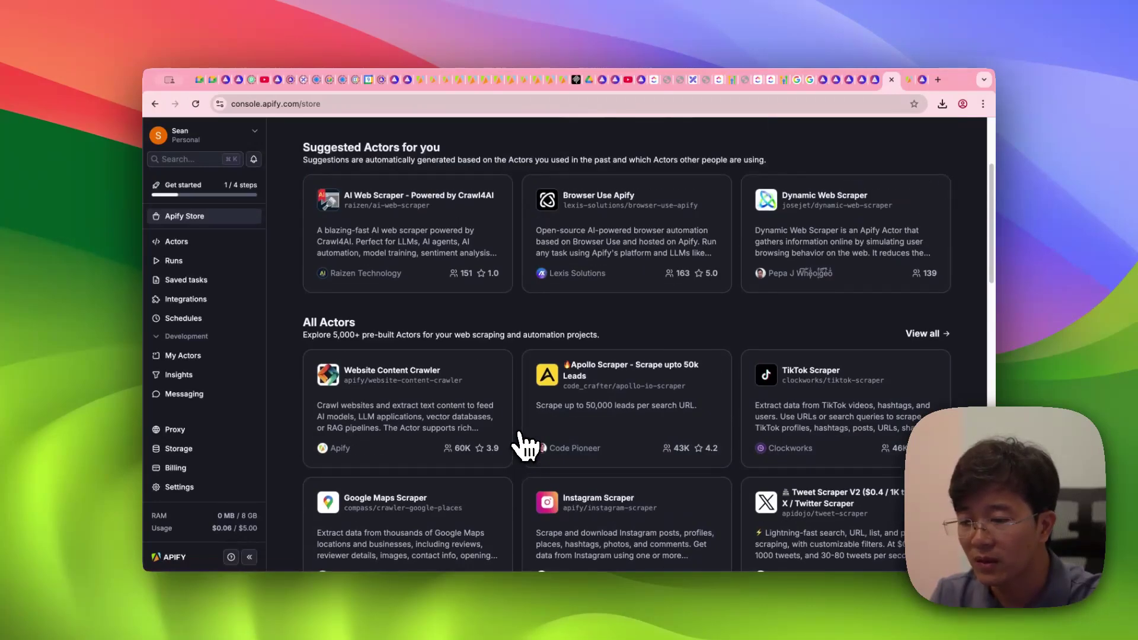
scroll(522, 448, up, 3)
scroll(522, 448, down, 4)
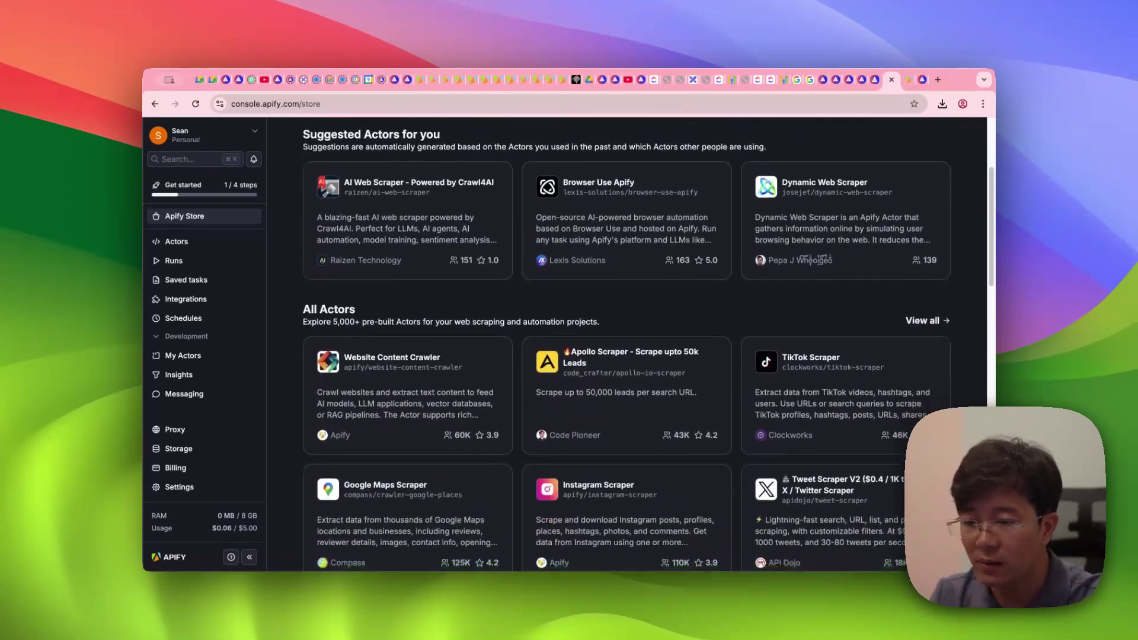
scroll(516, 432, down, 3)
scroll(501, 406, up, 7)
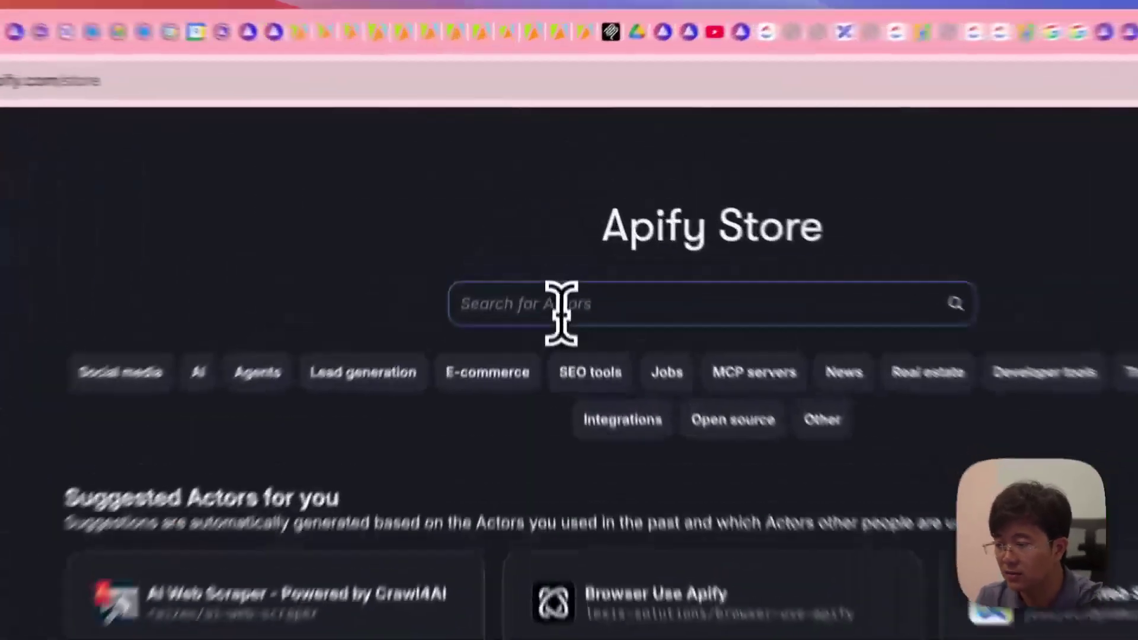
Step: Search the Apify Store for Google News, open the first Google News Scraper in the results and copy its Actor ID
click(561, 312)
text(Google News)
key(Return)
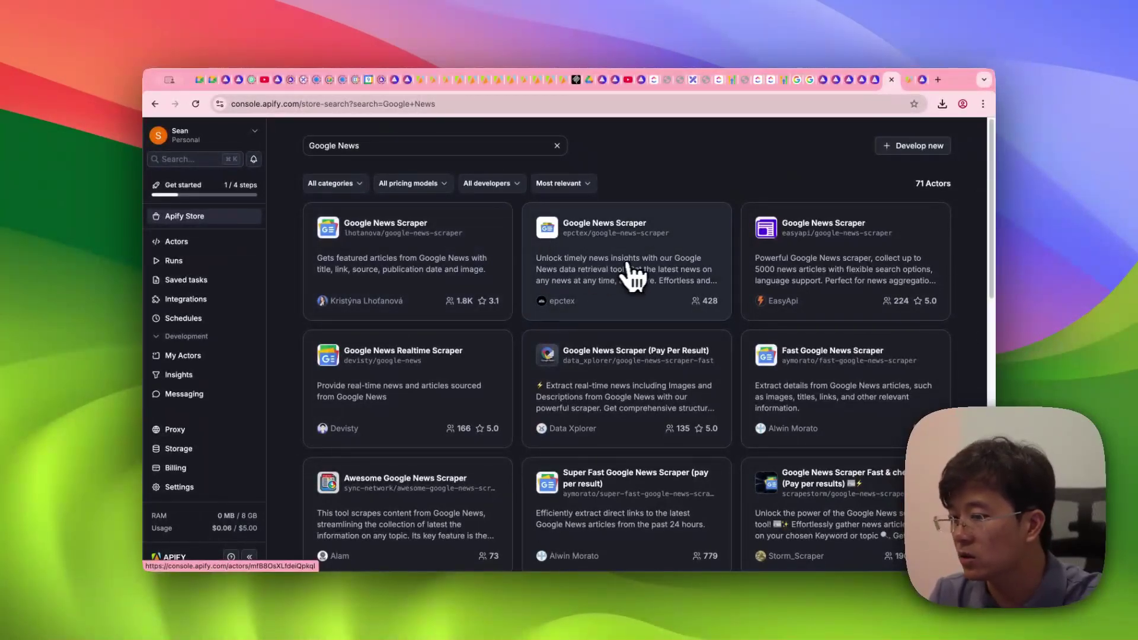
click(448, 263)
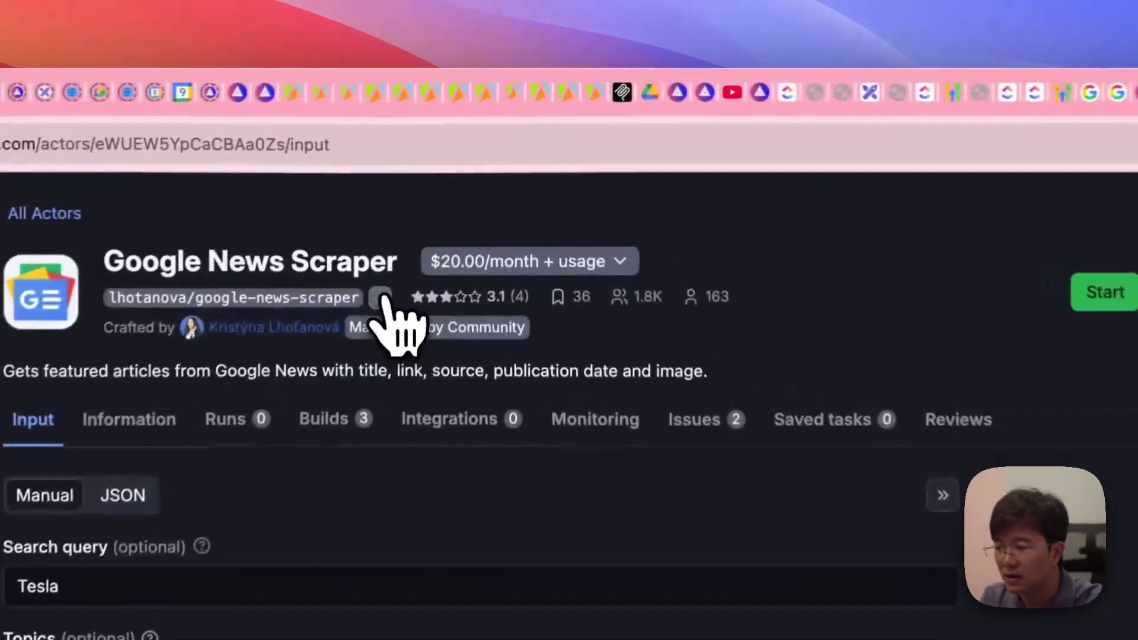
Step: Back in AgenticFlow, send the agent the copied google-news-scraper Actor ID followed by "I wnat to use this"
click(889, 94)
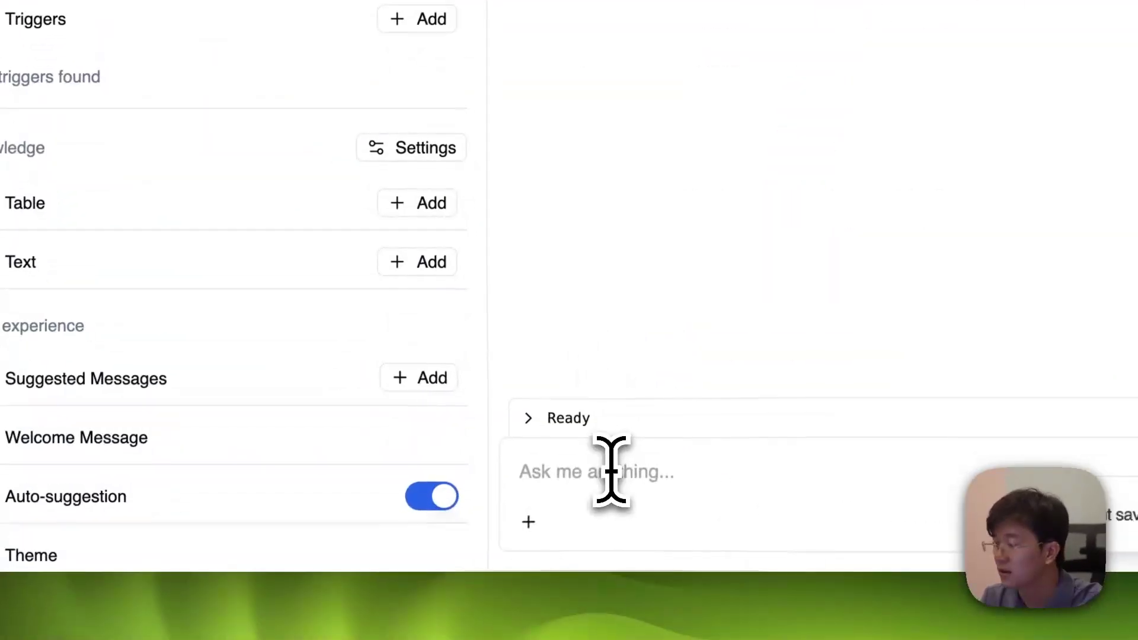
click(610, 471)
text(lhotanova/google-news-scraper)
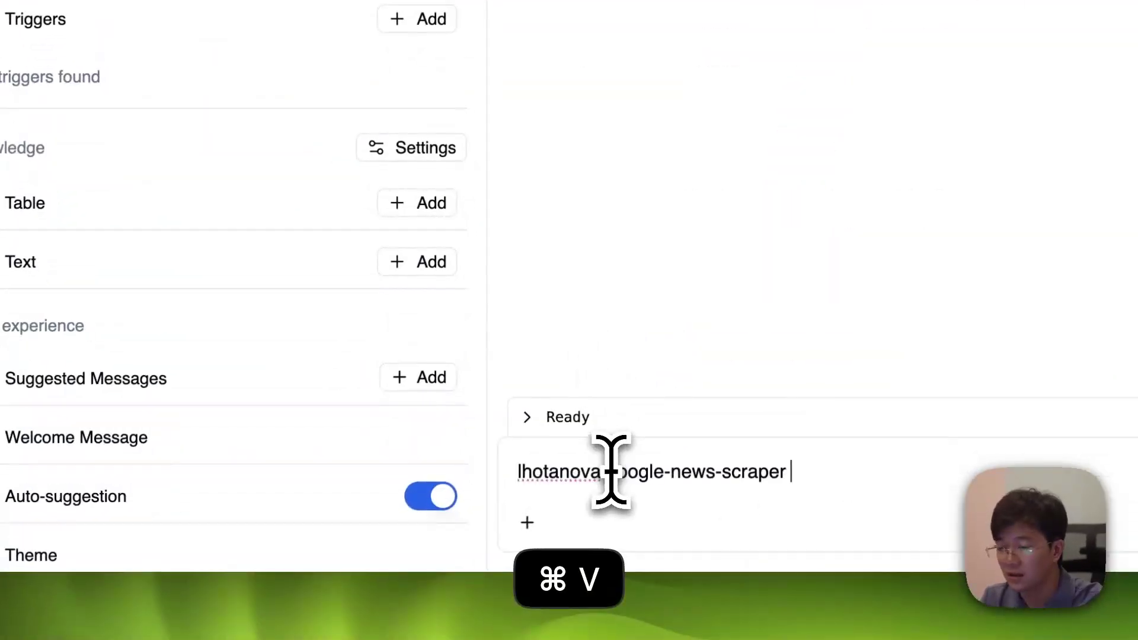
text(I wnat to use )
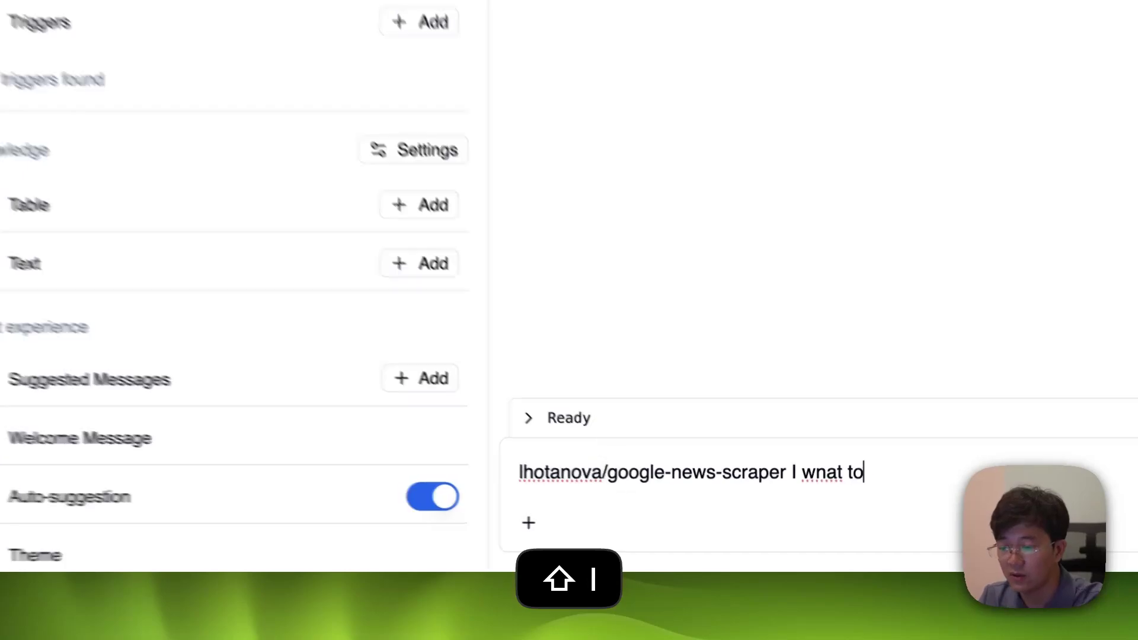
text(this)
key(Return)
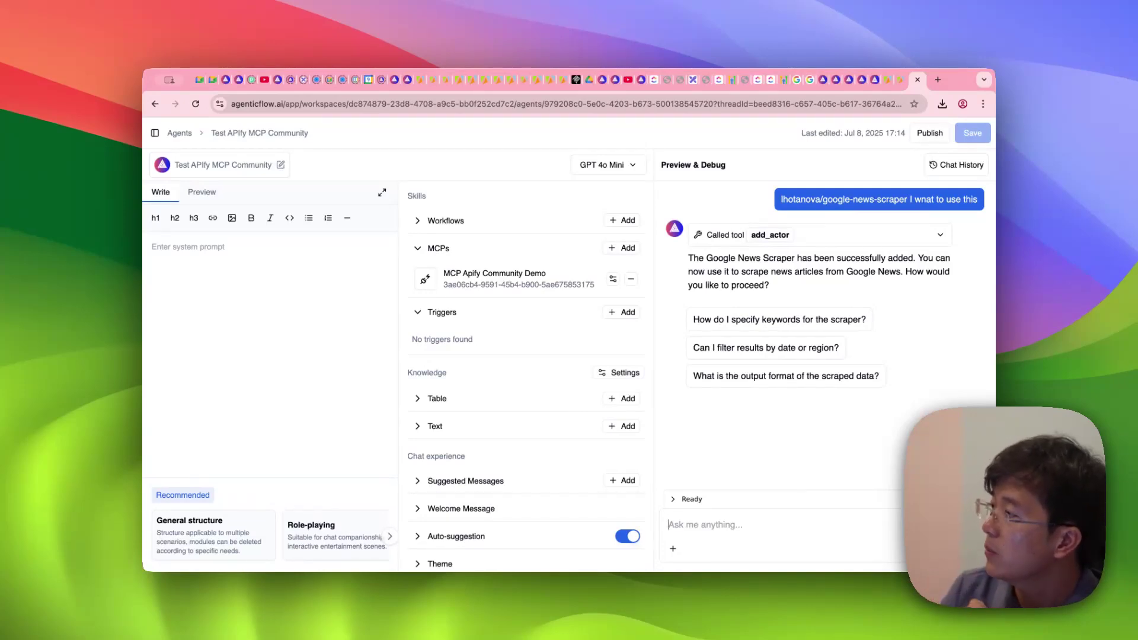
Step: Open modelcontextprotocol.io/clients#agenticflow in a new tab and examine AgenticFlow's entry and the feature support matrix of the example clients
key(super+t)
text(agenticflow.ai)
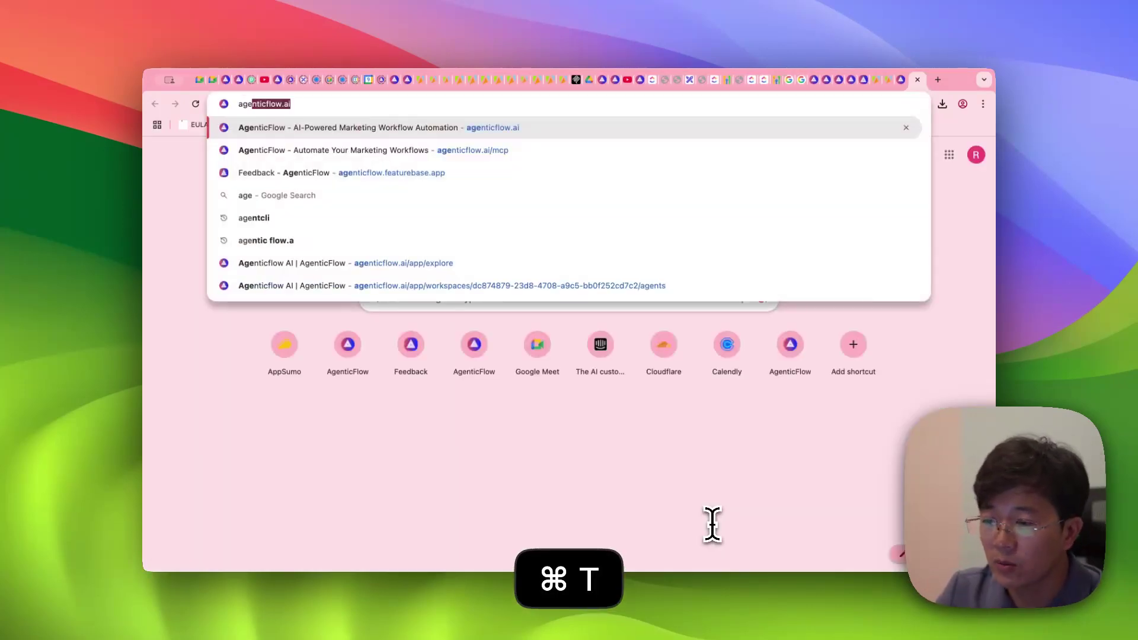
key(super+a)
text(mod)
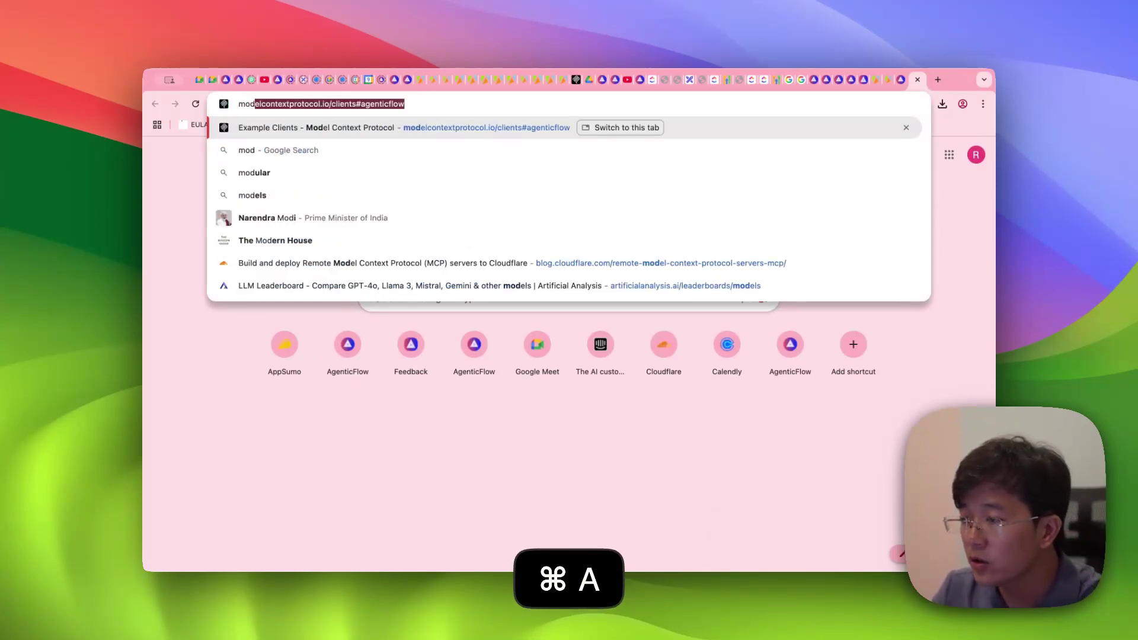
key(Return)
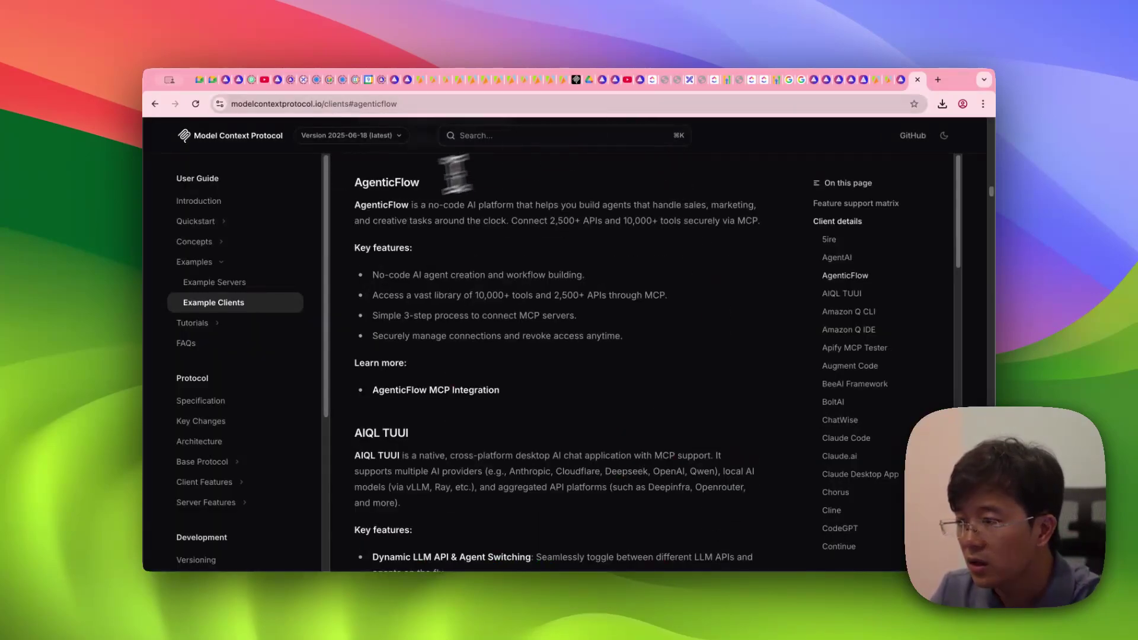
scroll(447, 279, up, 20)
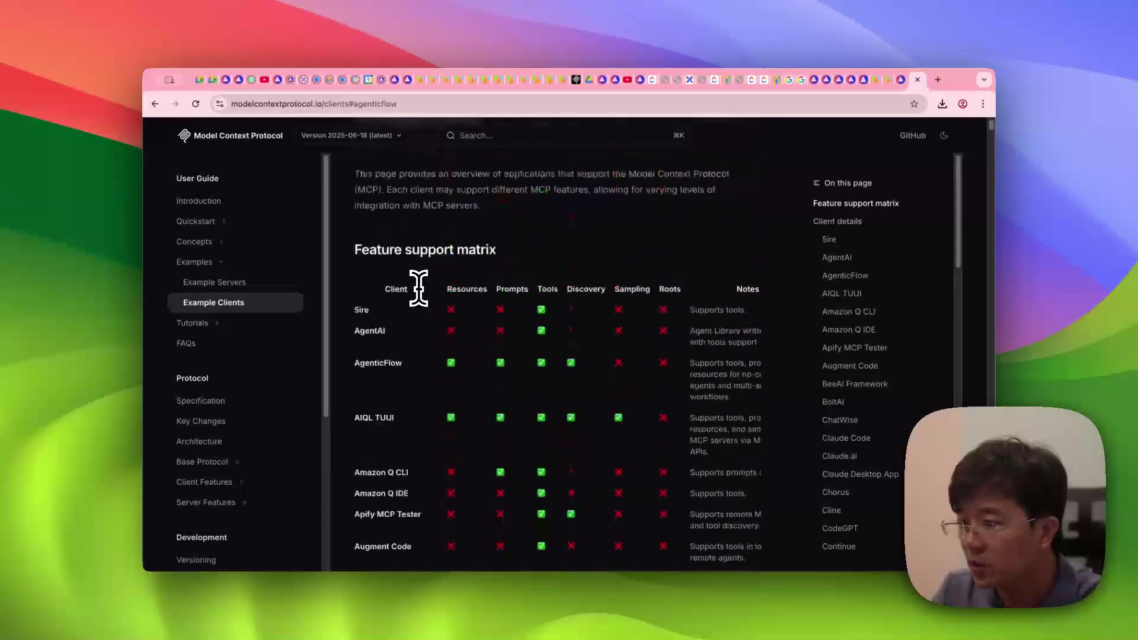
scroll(418, 289, up, 3)
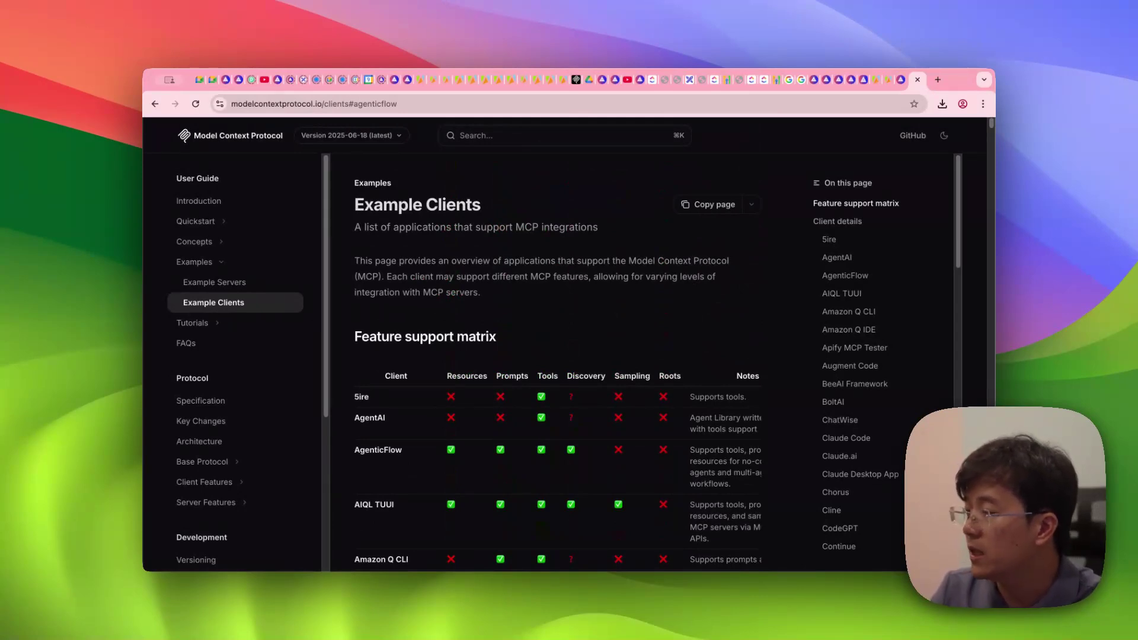
scroll(445, 317, down, 2)
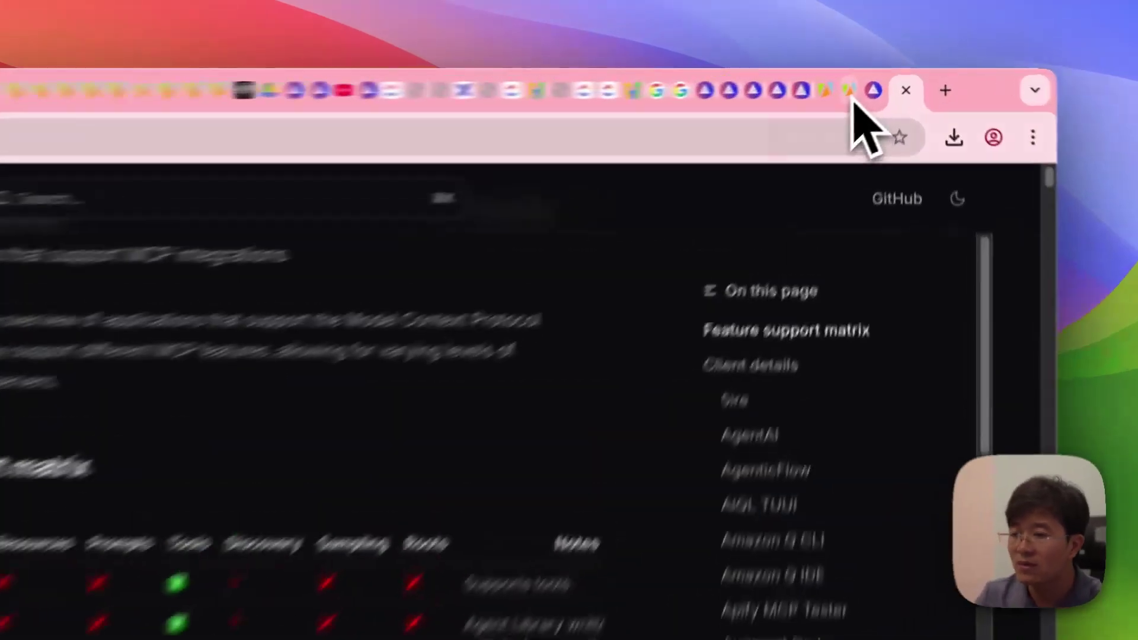
Step: Return to the Test APIfy MCP Community agent's editor in AgenticFlow
click(918, 79)
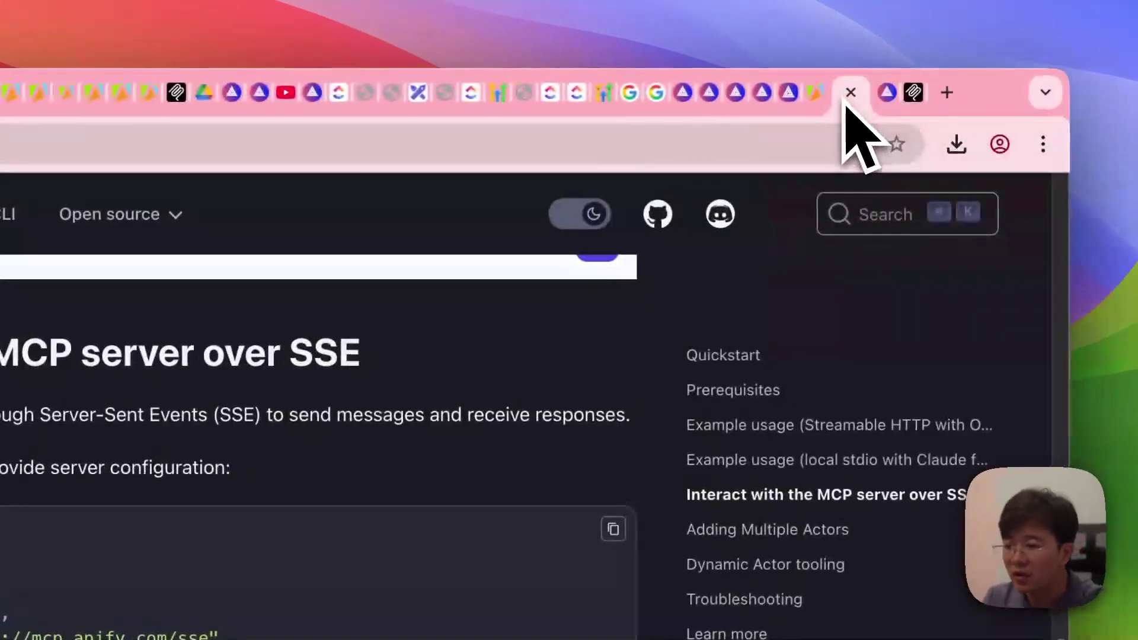
click(890, 82)
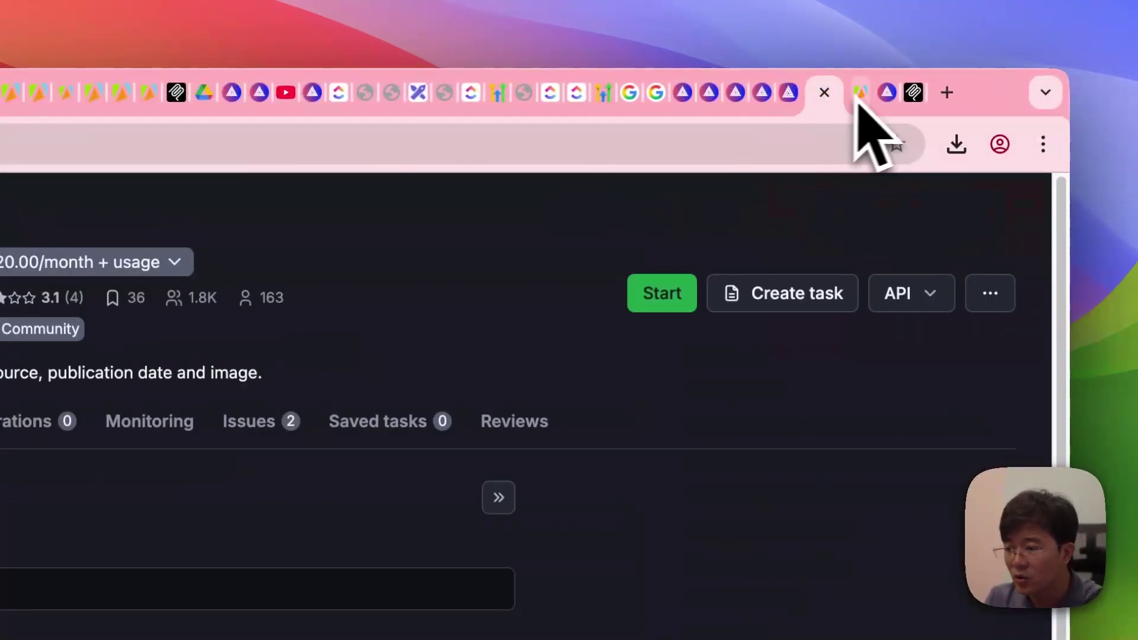
click(796, 94)
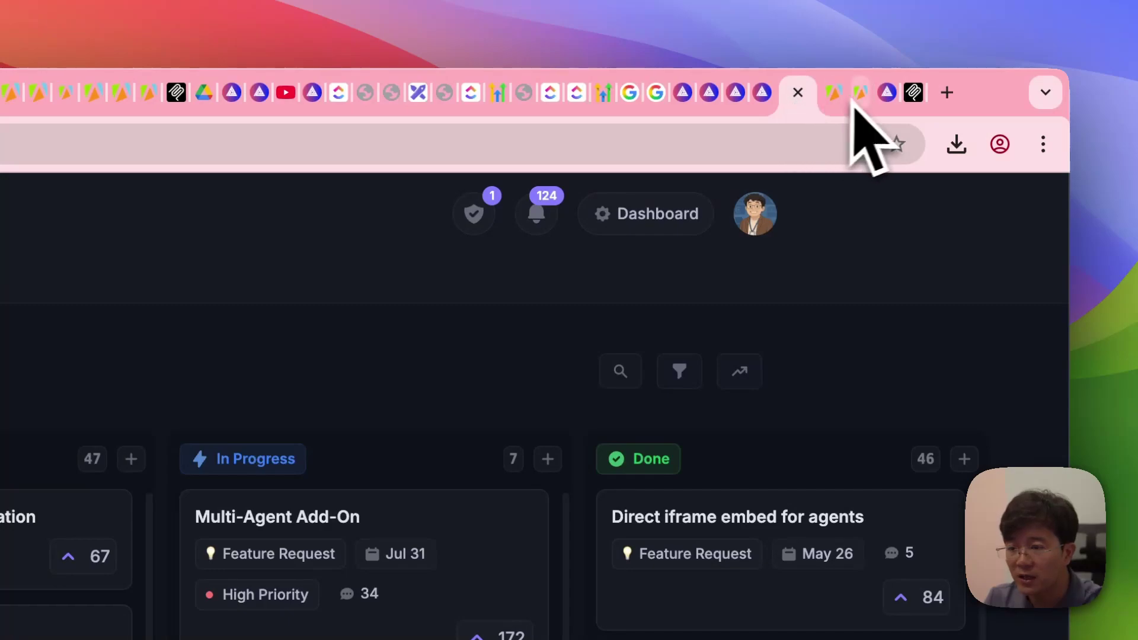
click(886, 100)
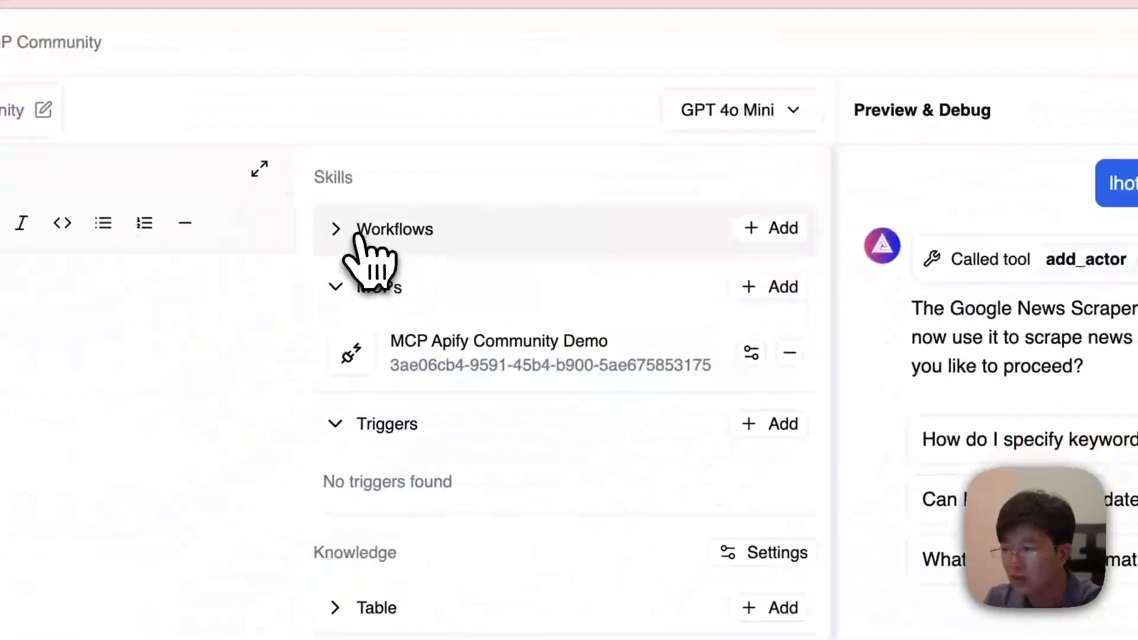
Step: Expand the agent's Workflows skills section and open agenticflow.ai/mcp in a new browser tab
click(362, 231)
key(super+t)
text(agenticflow.ai)
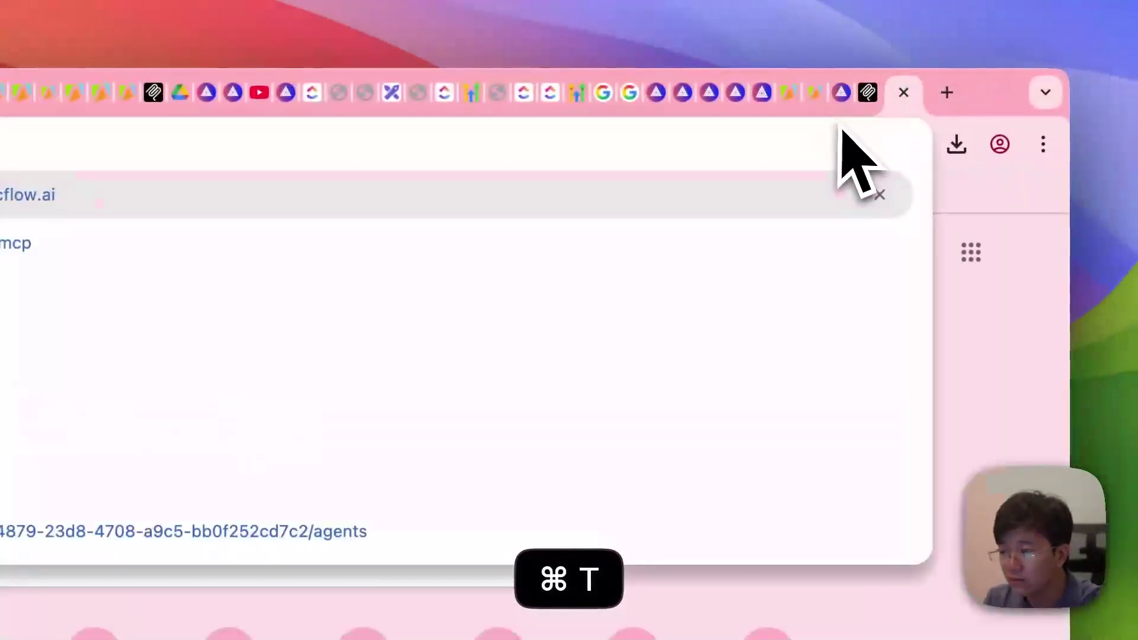
key(Right)
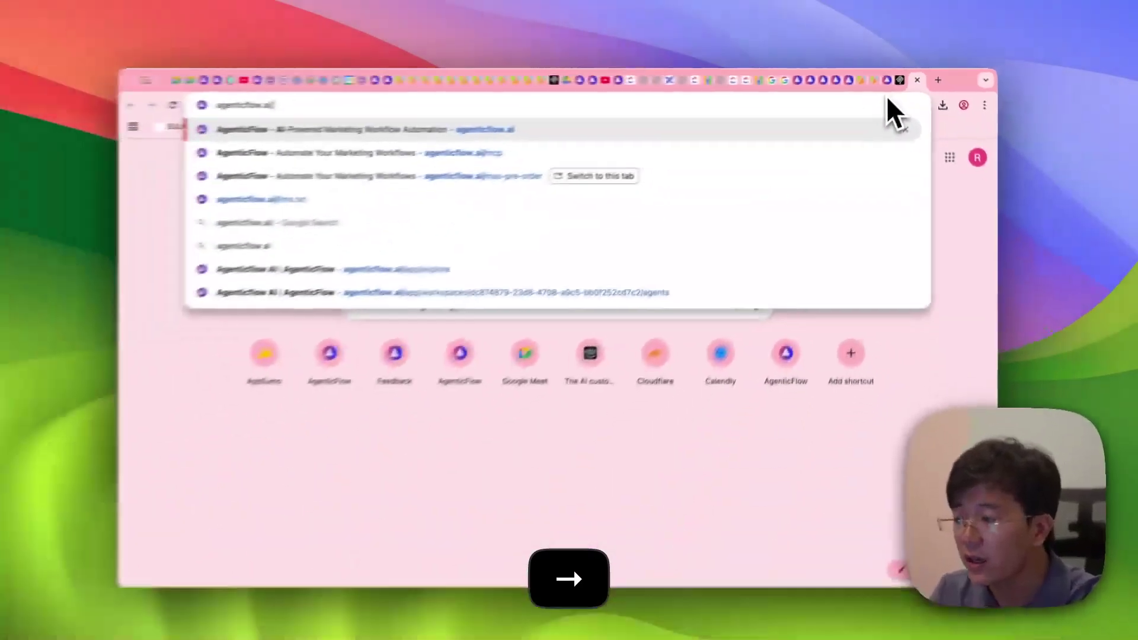
text(/mcp)
key(Return)
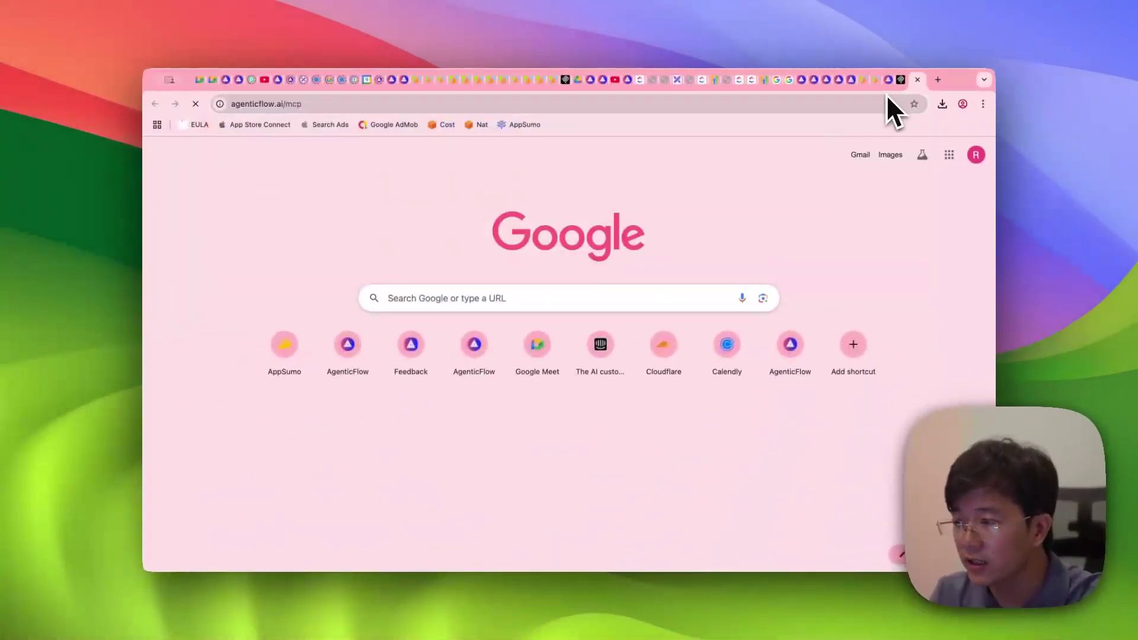
Step: Search the AgenticFlow MCP tool catalogue for apify and open the Apify entry
scroll(450, 332, down, 10)
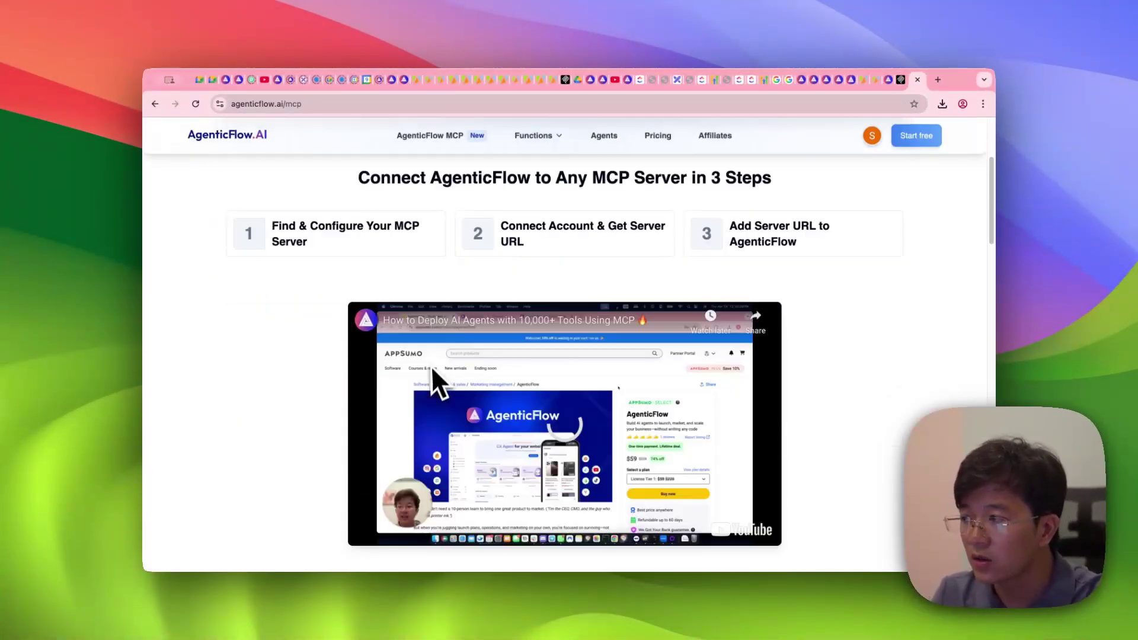
text(apify)
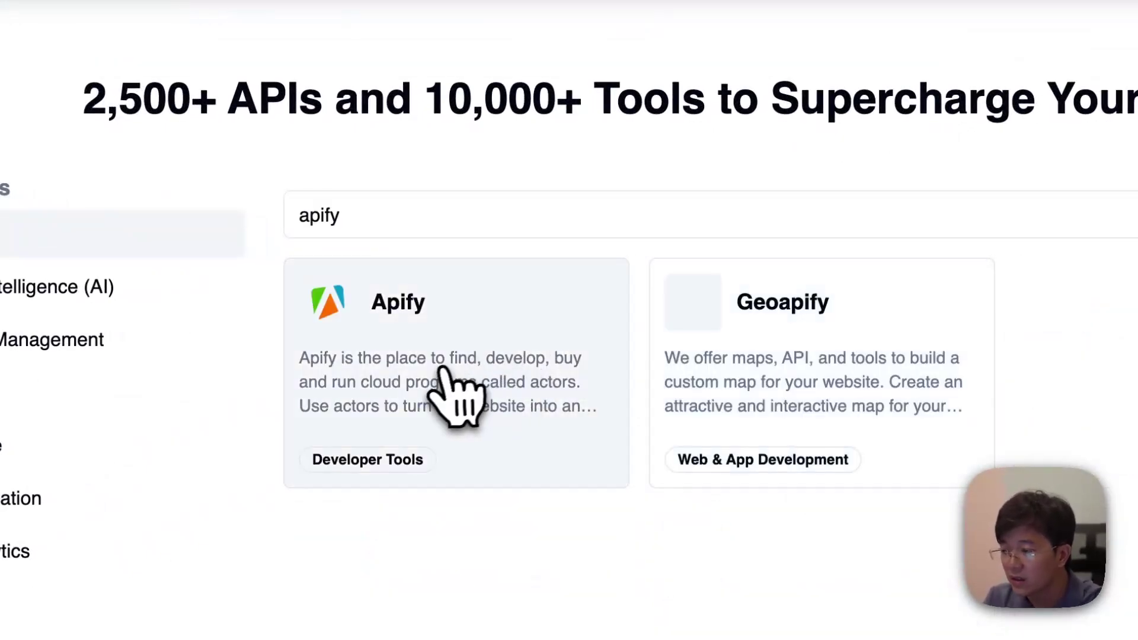
click(441, 370)
Step: Examine the Apify MCP page, including its setup instructions and the list of Apify Actions
scroll(432, 414, down, 6)
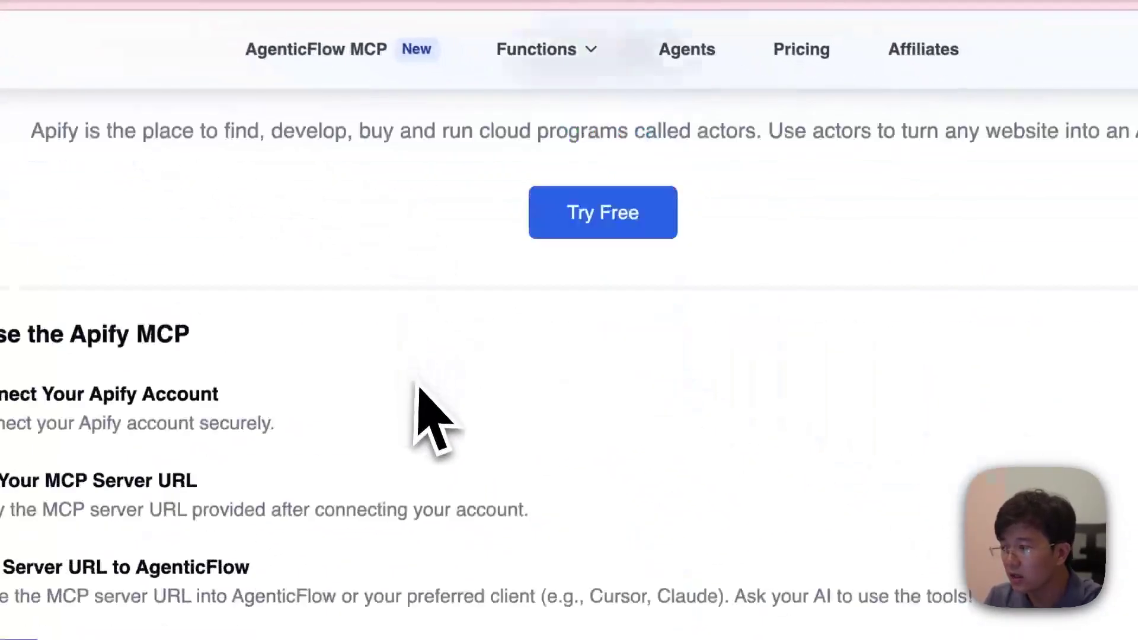
scroll(432, 415, up, 4)
scroll(422, 393, down, 10)
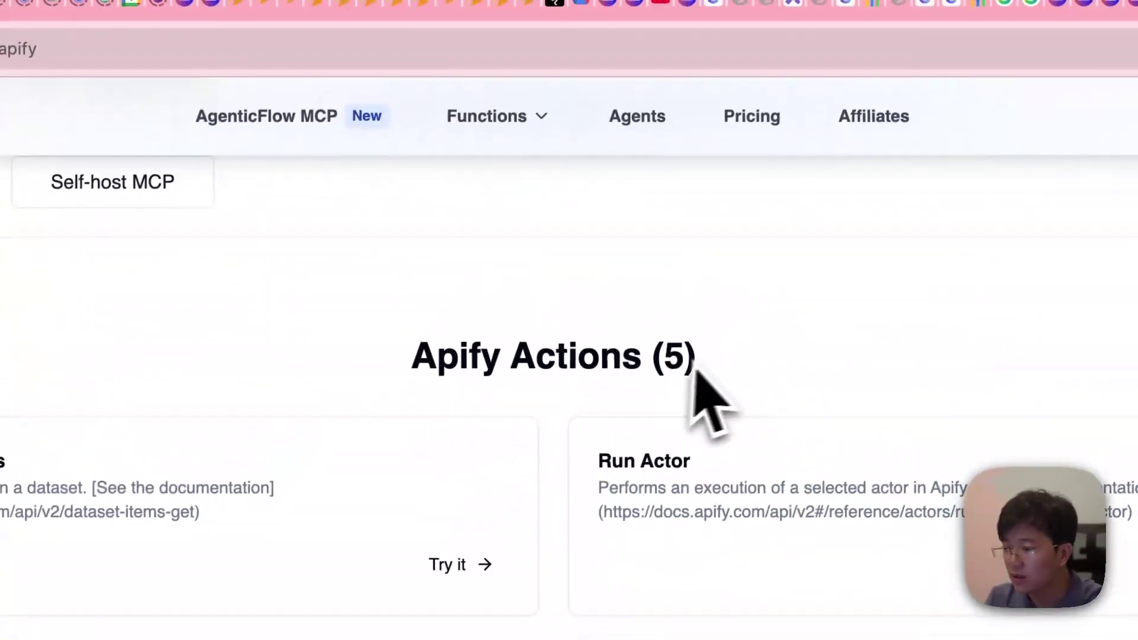
drag(470, 279, 661, 483)
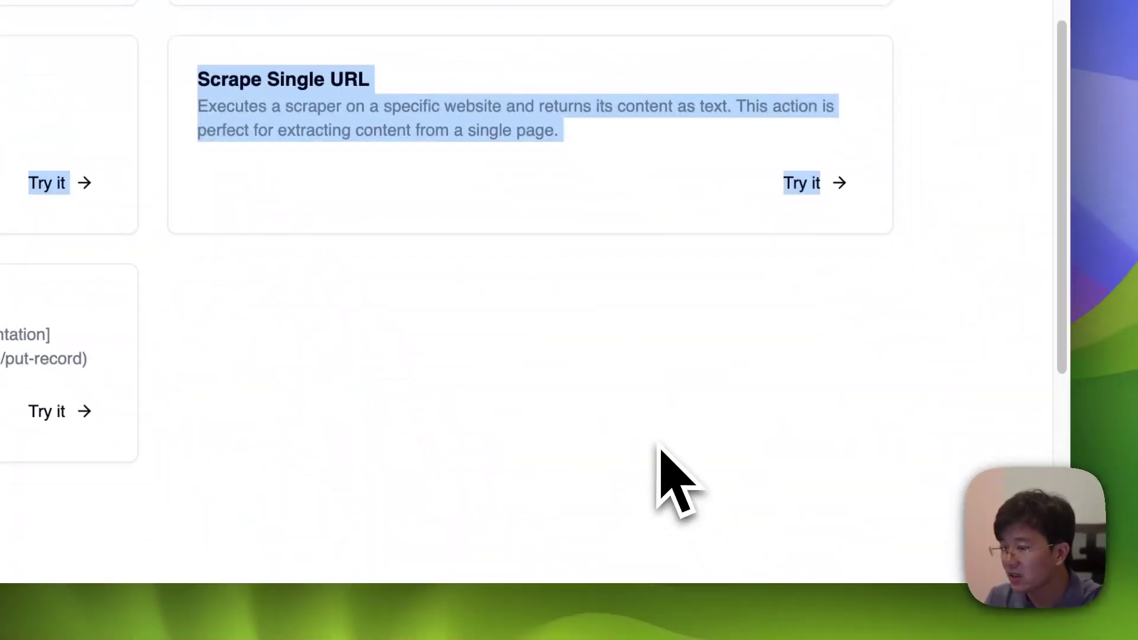
click(675, 436)
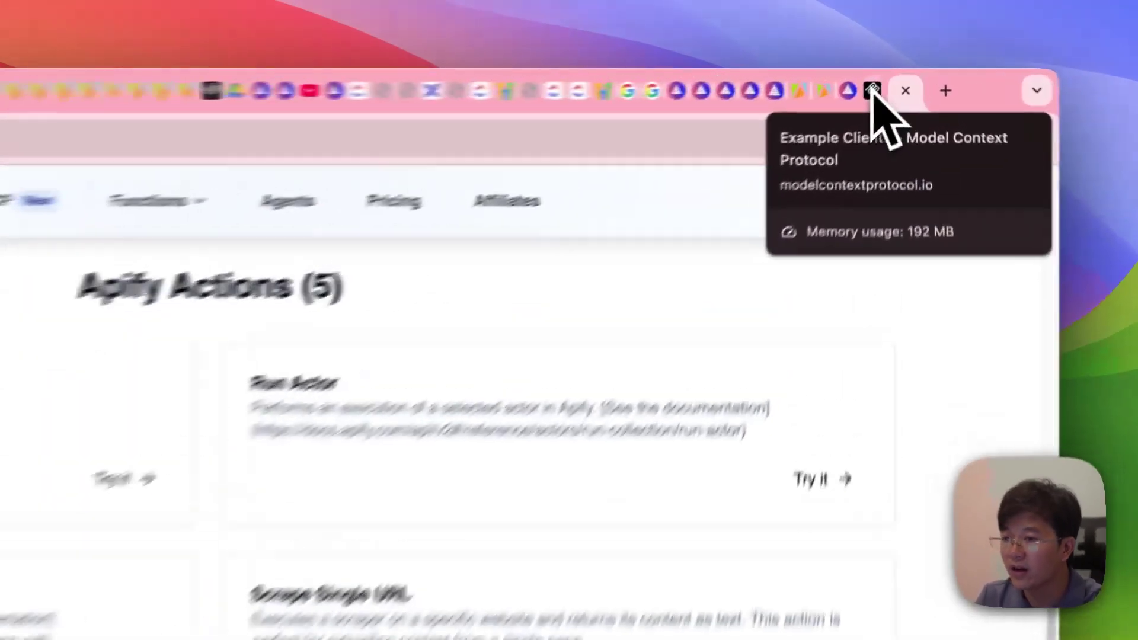
Step: Return to the Test APIfy MCP Community agent and ask it to fetch today's news about Agentic AI via Google
click(900, 79)
click(889, 80)
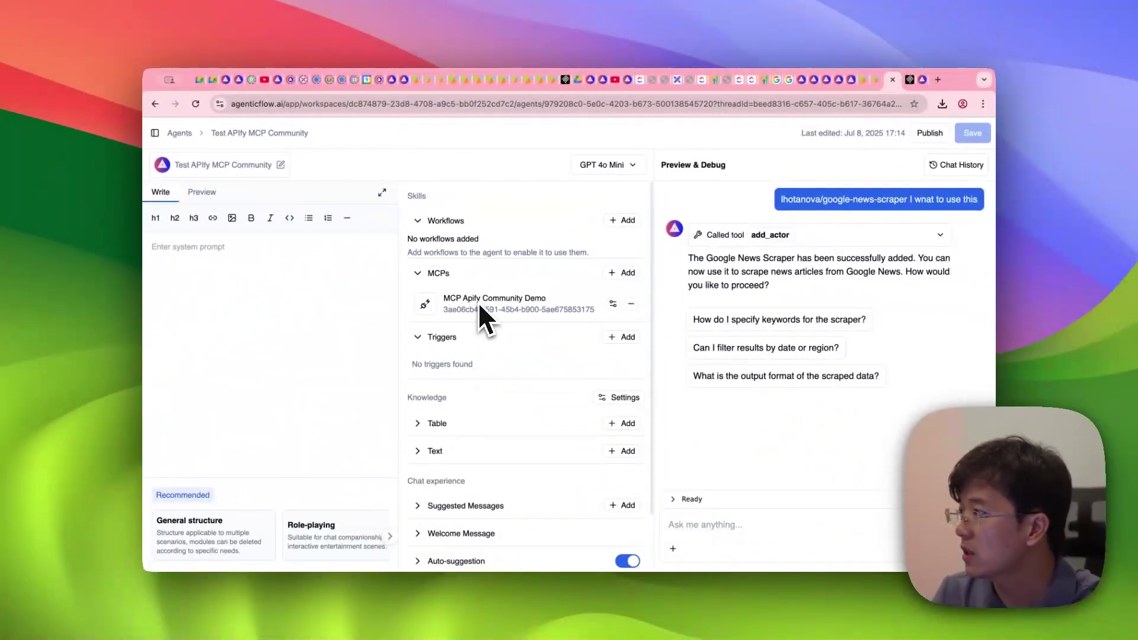
click(714, 525)
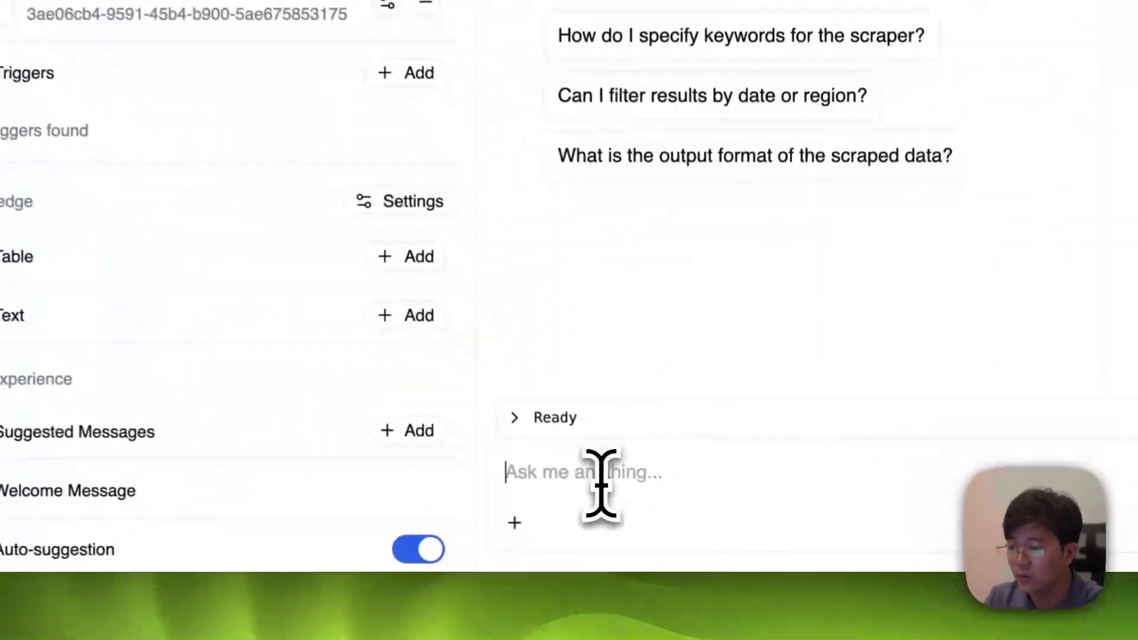
text(help me to fetch the news of today about Agenti)
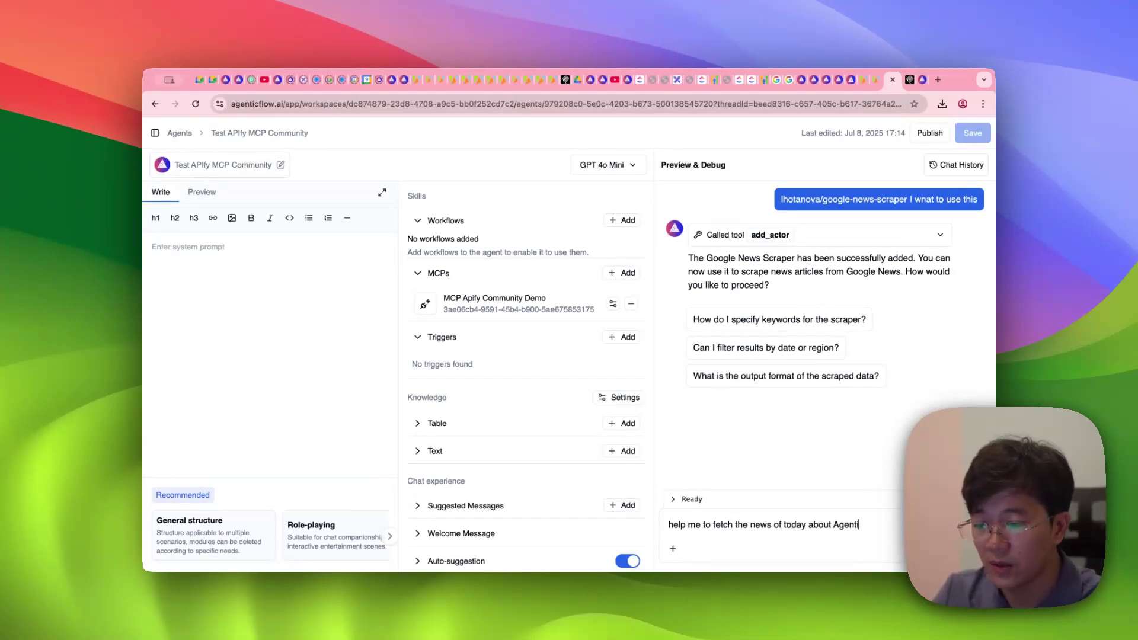
text(c AI via Go)
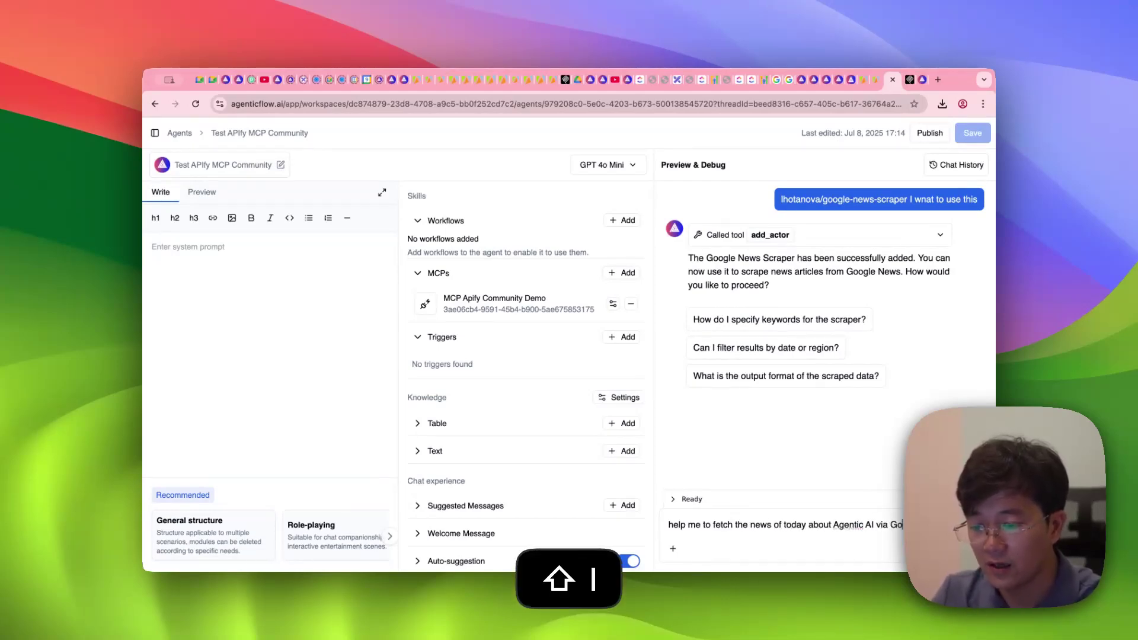
text(o)
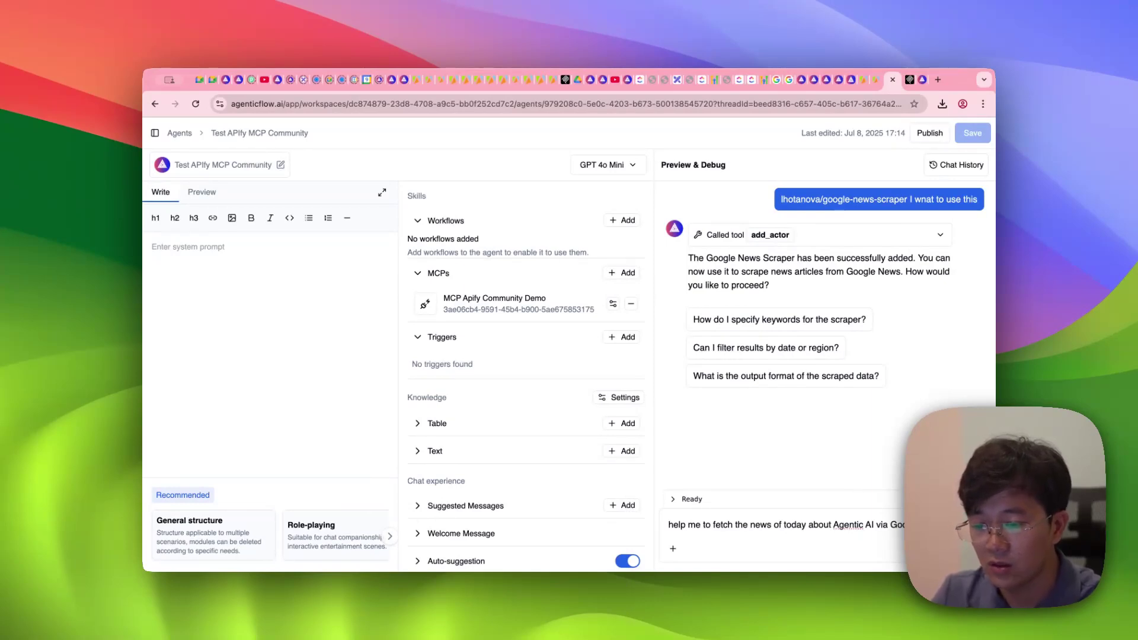
key(Return)
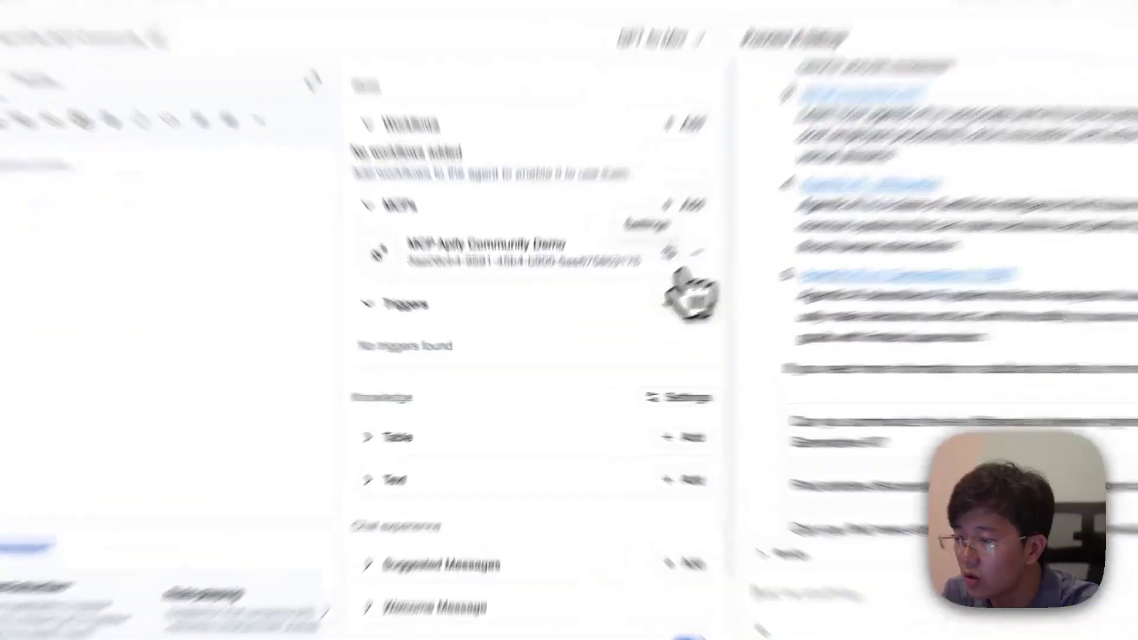
Step: View the settings of the agent's MCP Apify Community Demo connection and close them
click(613, 304)
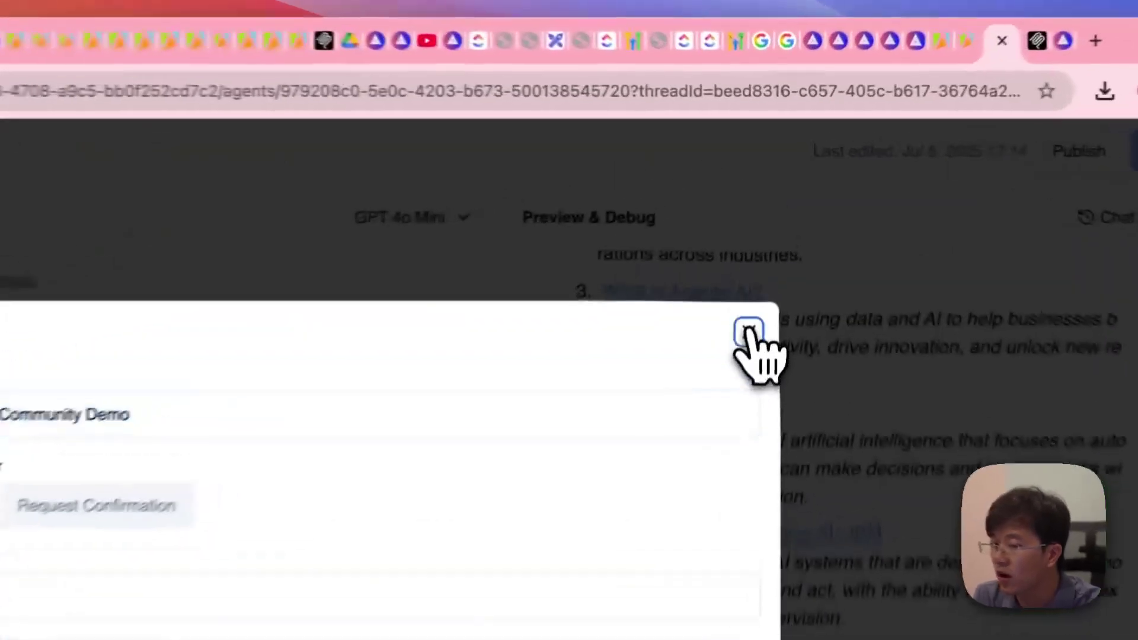
click(770, 220)
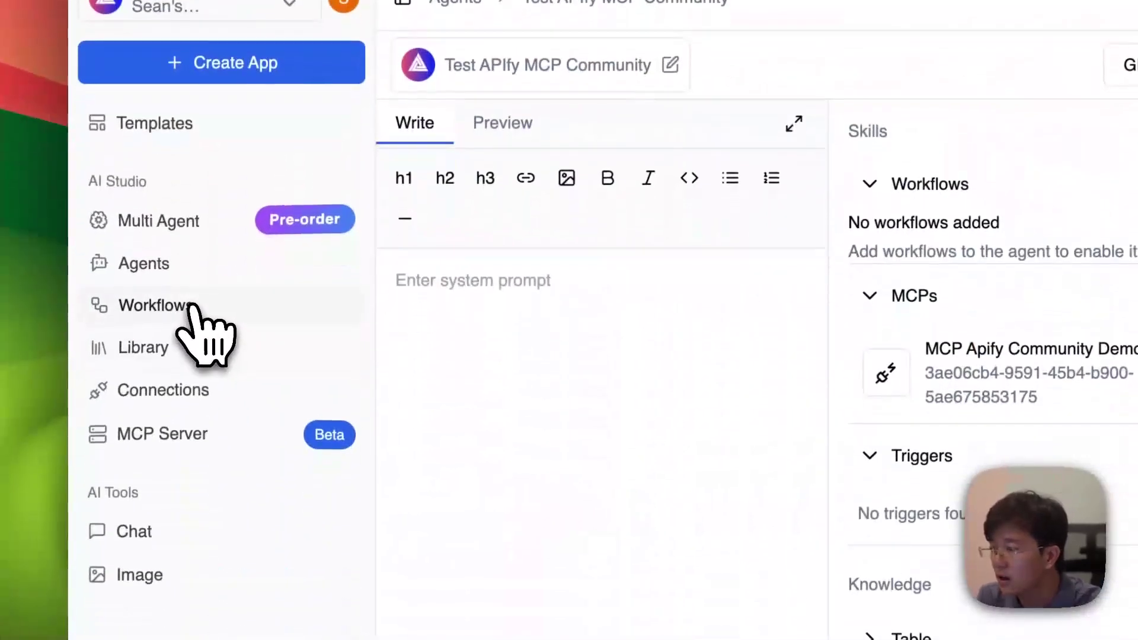
Step: Open the workflow "Enrich company by name and website - SHARED (Copy)" and its step 11, Run MCP Action
click(196, 311)
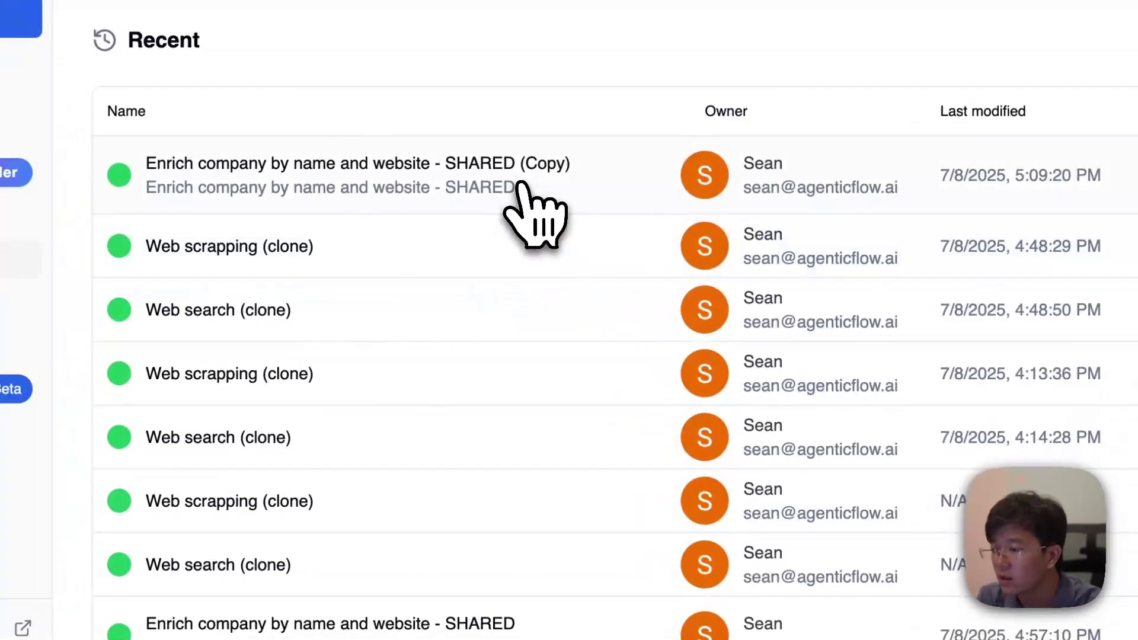
click(518, 187)
scroll(589, 419, down, 15)
scroll(593, 418, down, 5)
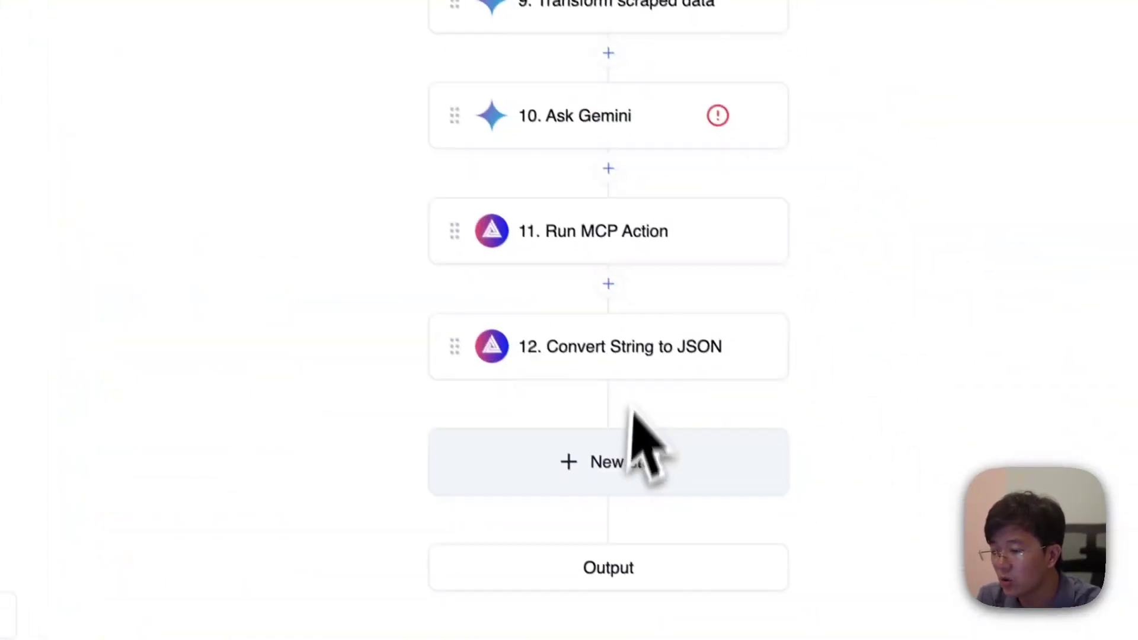
click(830, 571)
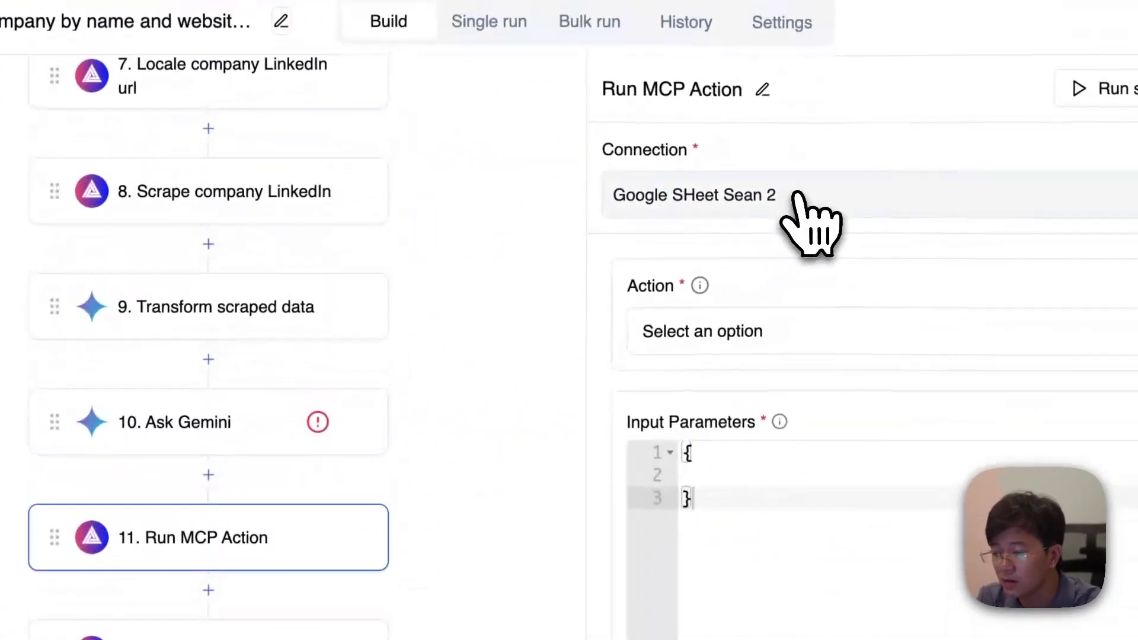
Step: Change the Run MCP Action step's connection to MCP Apify Community Demo
click(802, 224)
scroll(569, 195, down, 10)
scroll(567, 297, down, 5)
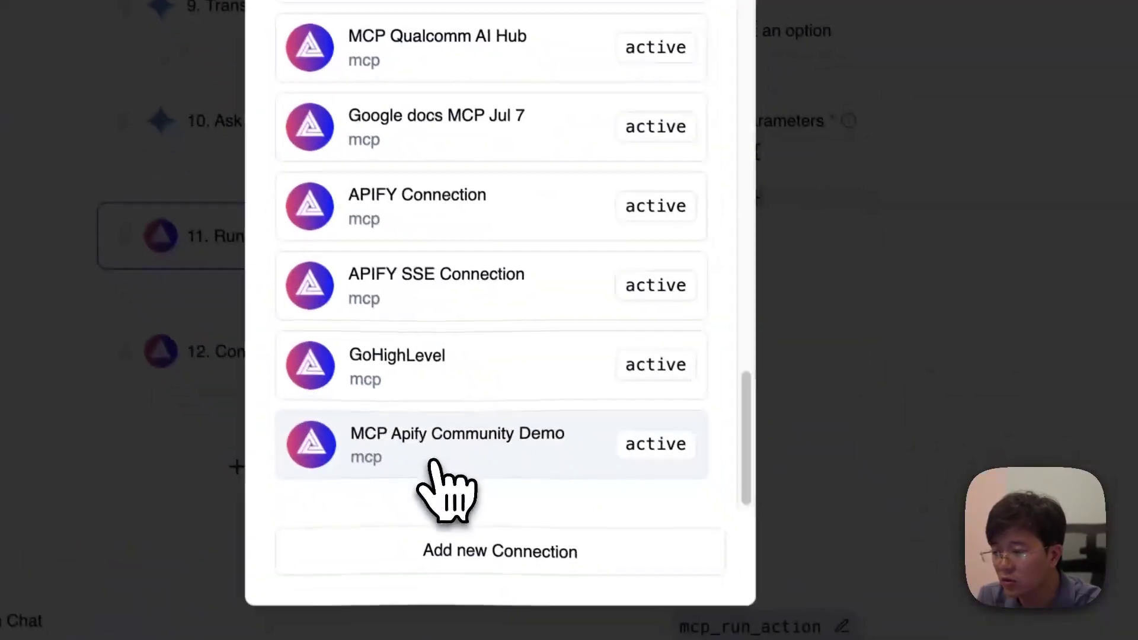
click(587, 483)
Step: Look through the Apify actions available for the Run MCP Action step and select get-actor-run
click(688, 190)
scroll(682, 267, down, 5)
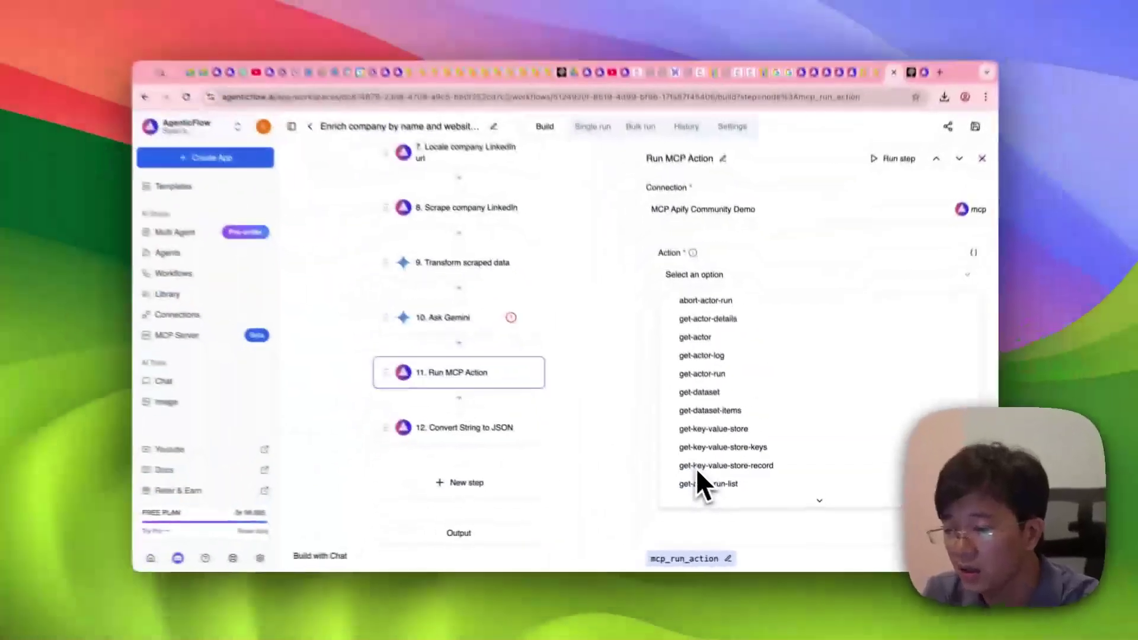
scroll(727, 417, up, 1)
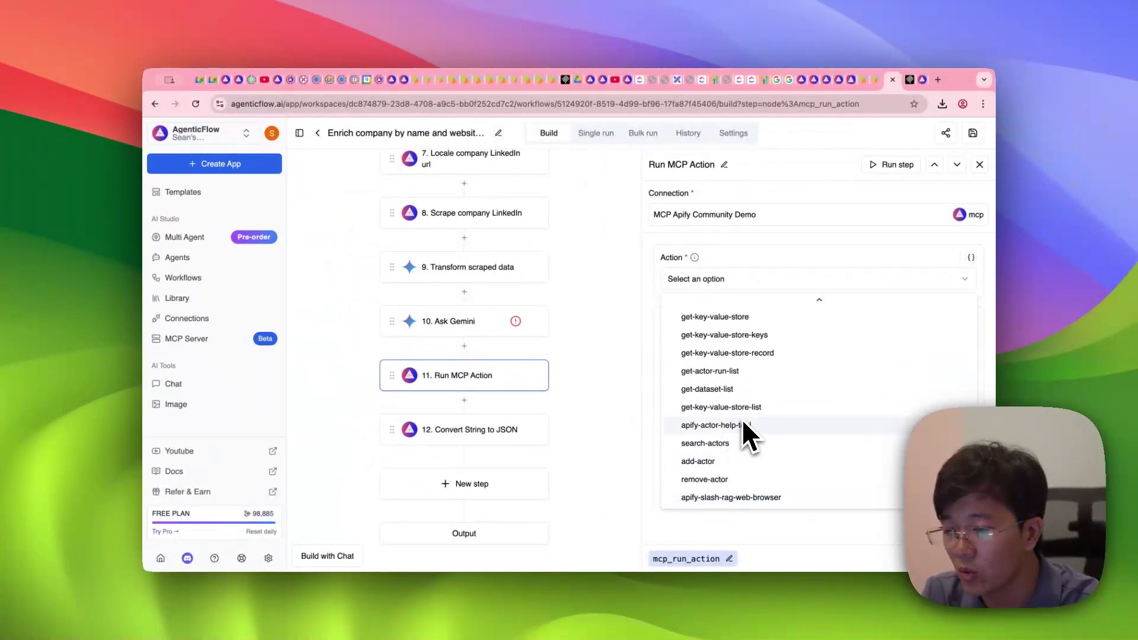
scroll(766, 414, up, 1)
scroll(767, 414, up, 1)
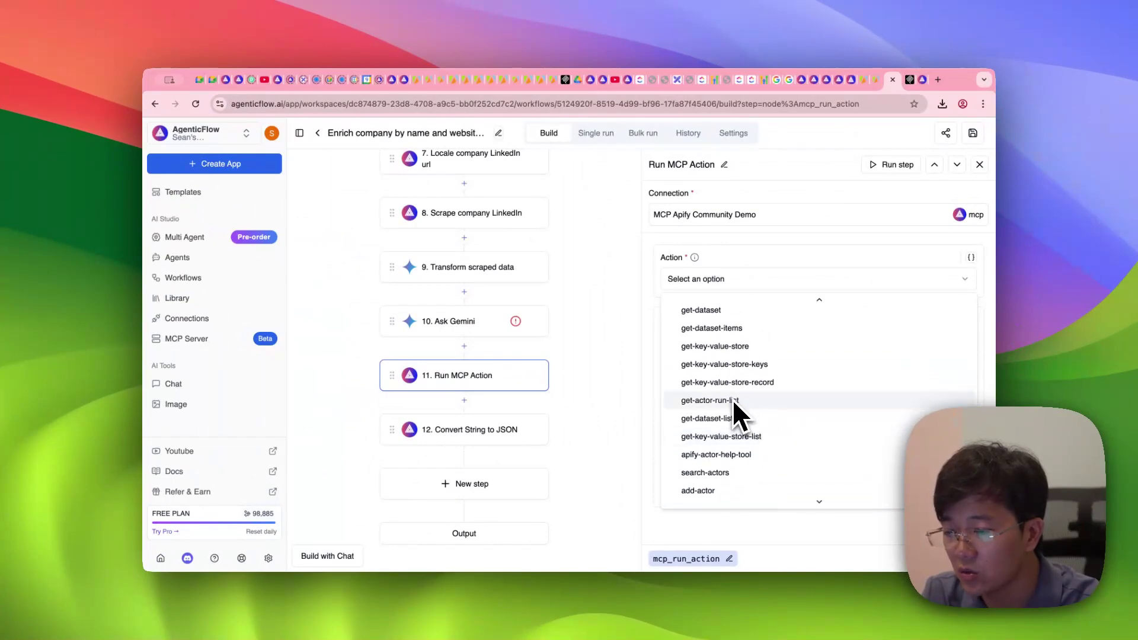
scroll(735, 409, up, 4)
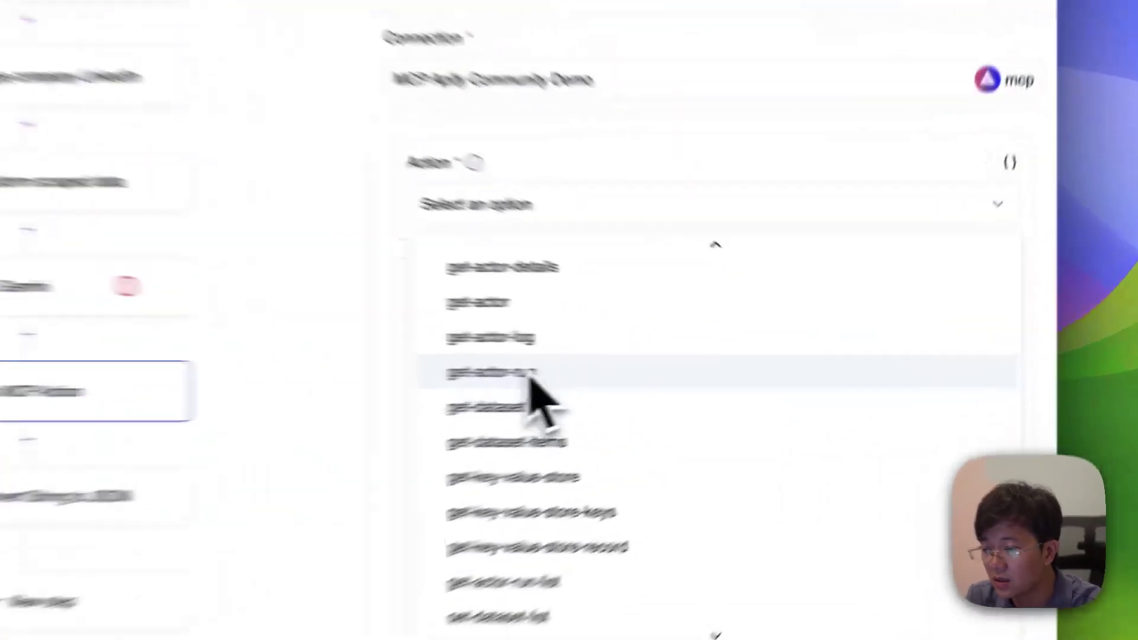
click(723, 363)
click(443, 365)
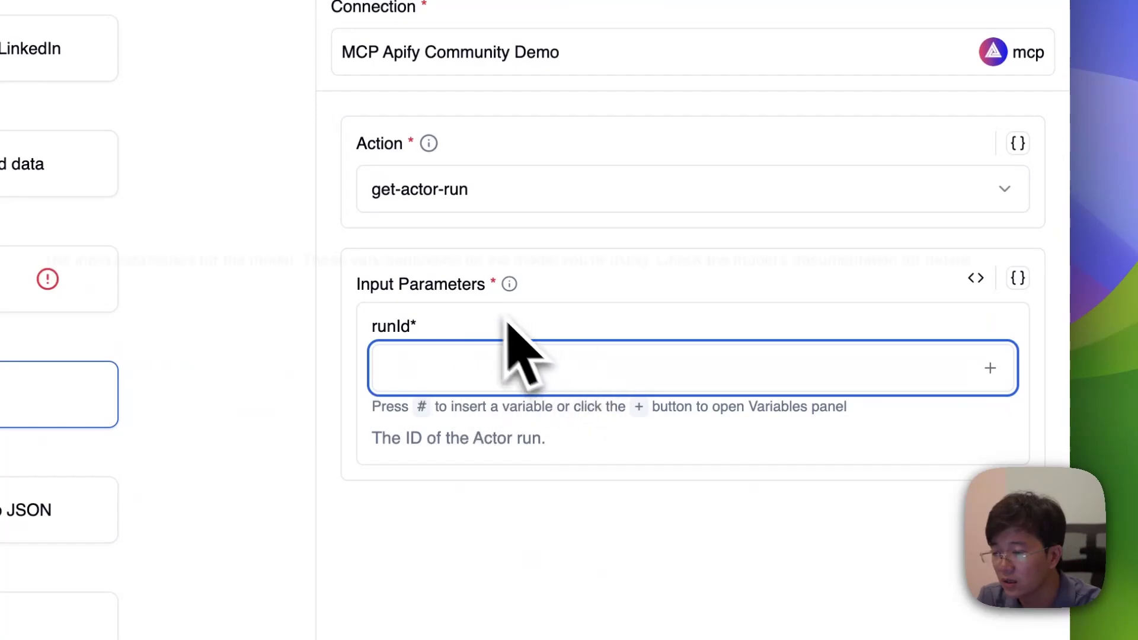
click(437, 252)
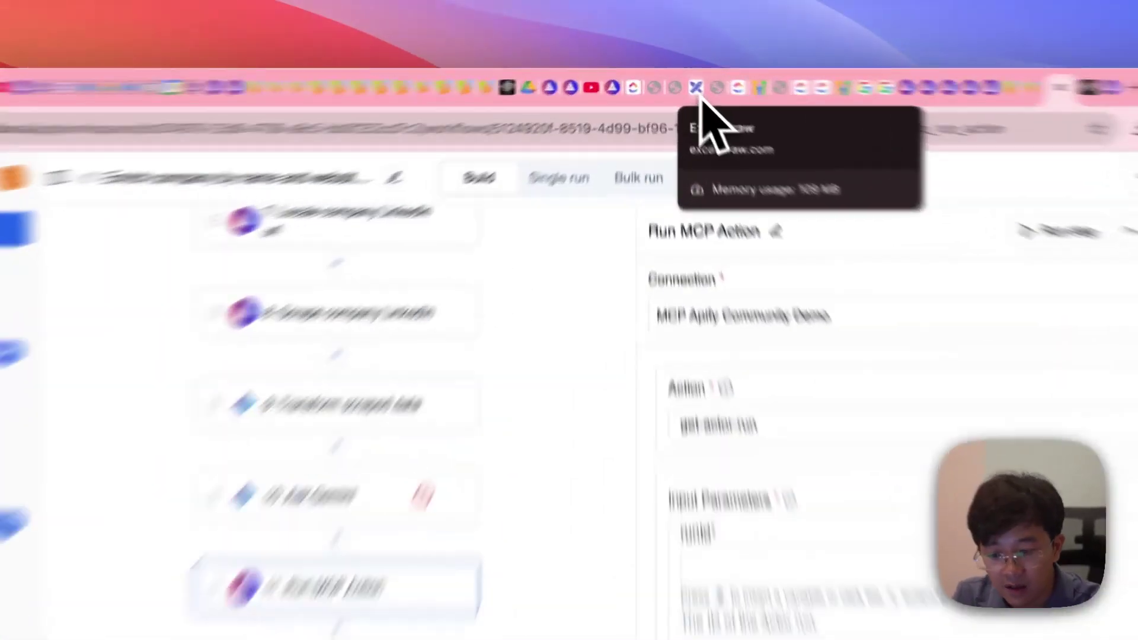
Step: Switch to the Excalidraw tab with the AgenticFlow x Apify board
click(678, 82)
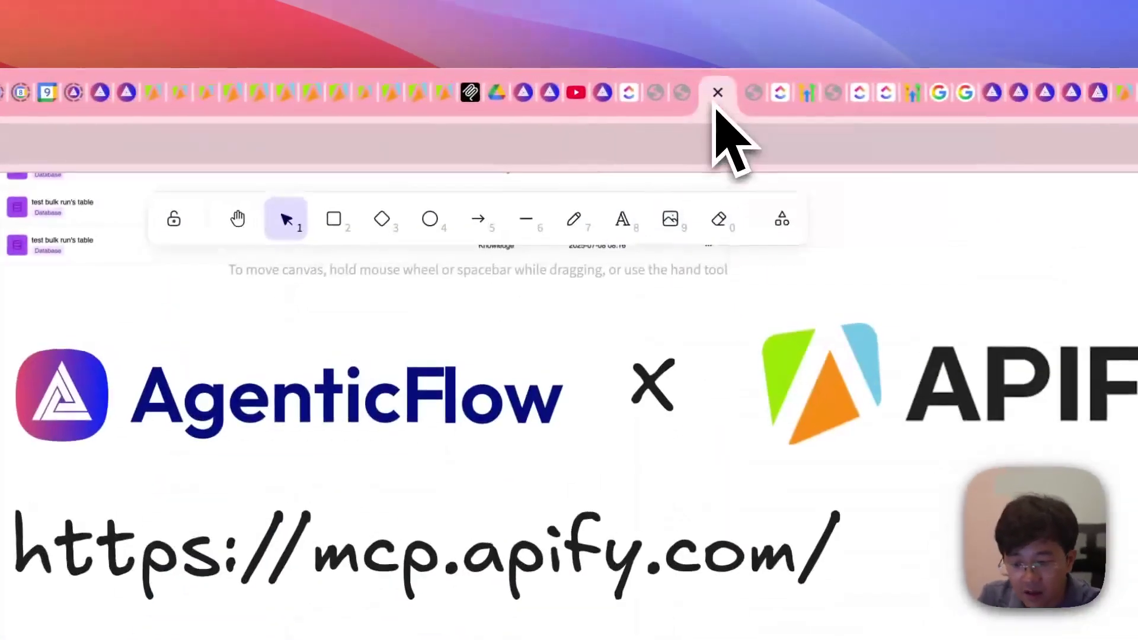